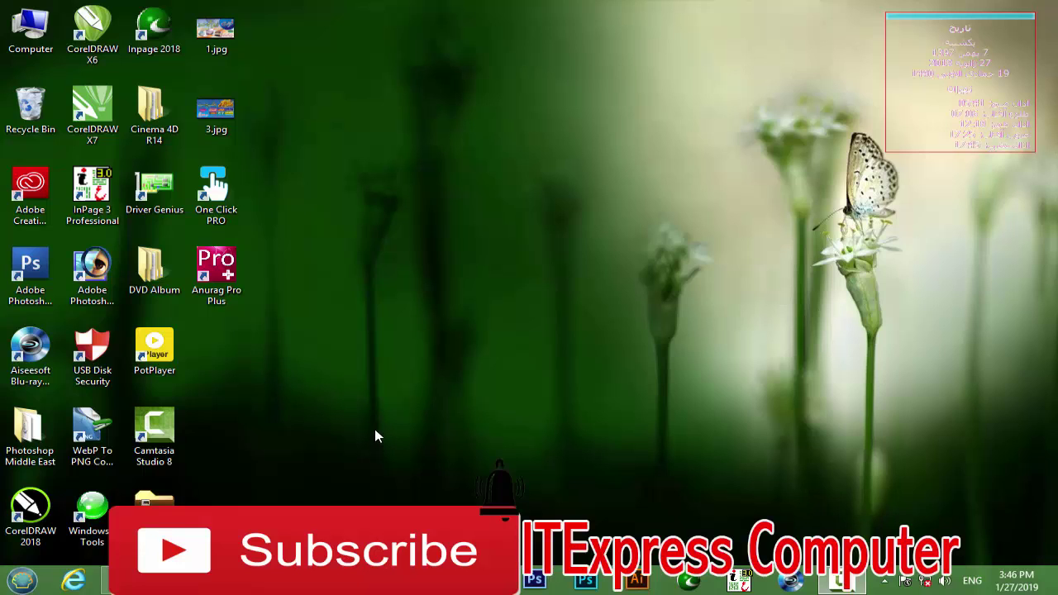
# Open 2.jpg and Untitled-2.jpg from the banner folder and place the two image windows side by side for comparison.
pyautogui.click(125, 581)
pyautogui.doubleClick(198, 147)
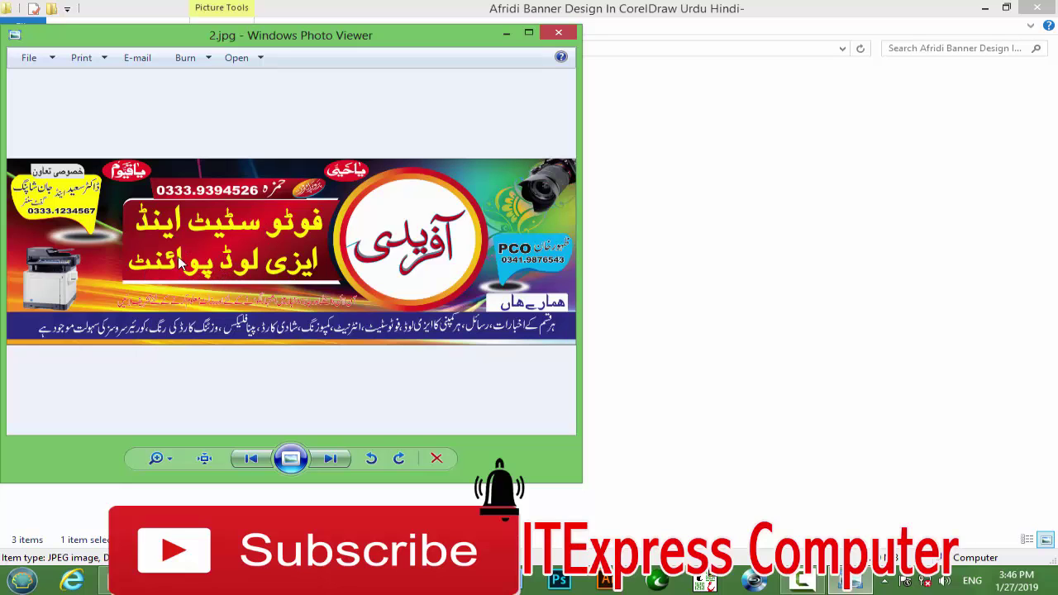
pyautogui.moveTo(463, 41); pyautogui.dragTo(504, 186)
pyautogui.doubleClick(388, 128)
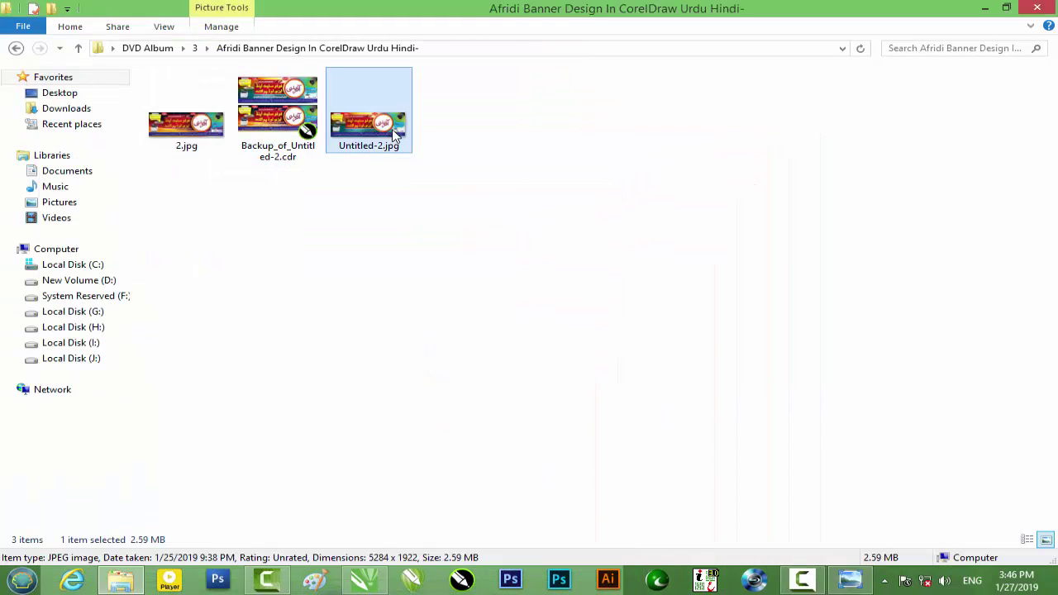
pyautogui.click(984, 8)
pyautogui.moveTo(423, 49); pyautogui.dragTo(1039, 100)
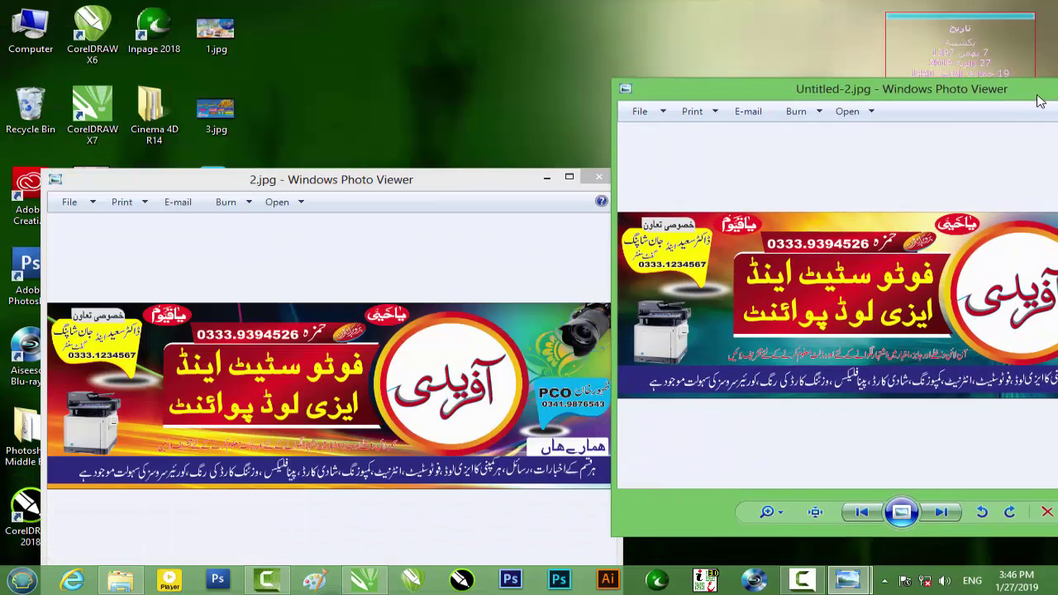
pyautogui.moveTo(574, 169); pyautogui.dragTo(533, 76)
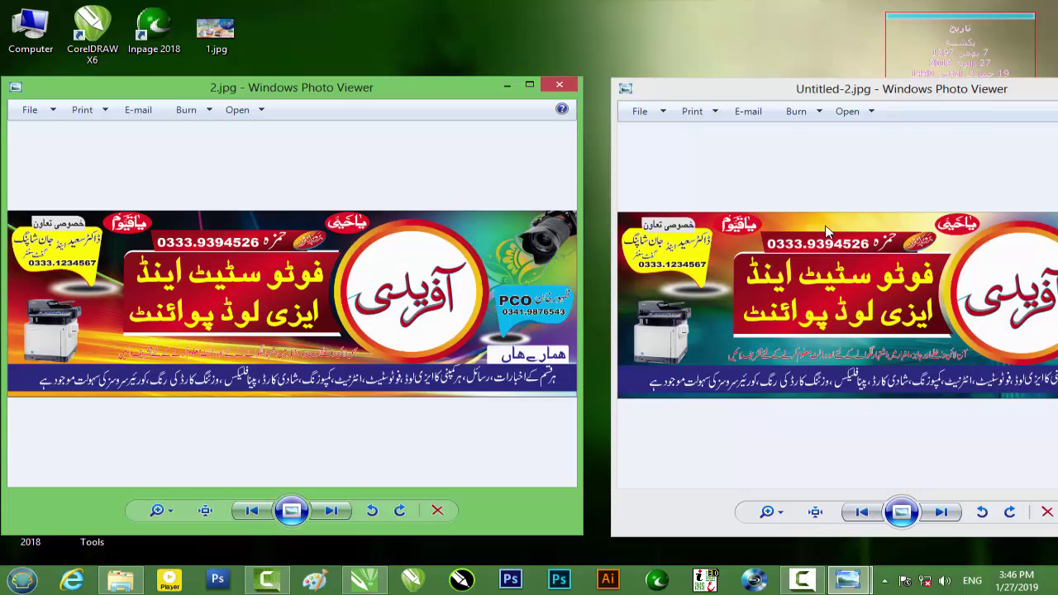
# Examine each banner image full-screen, look closely at the red text line of 2.jpg, and close both images.
pyautogui.moveTo(884, 99); pyautogui.dragTo(789, 107)
pyautogui.doubleClick(788, 107)
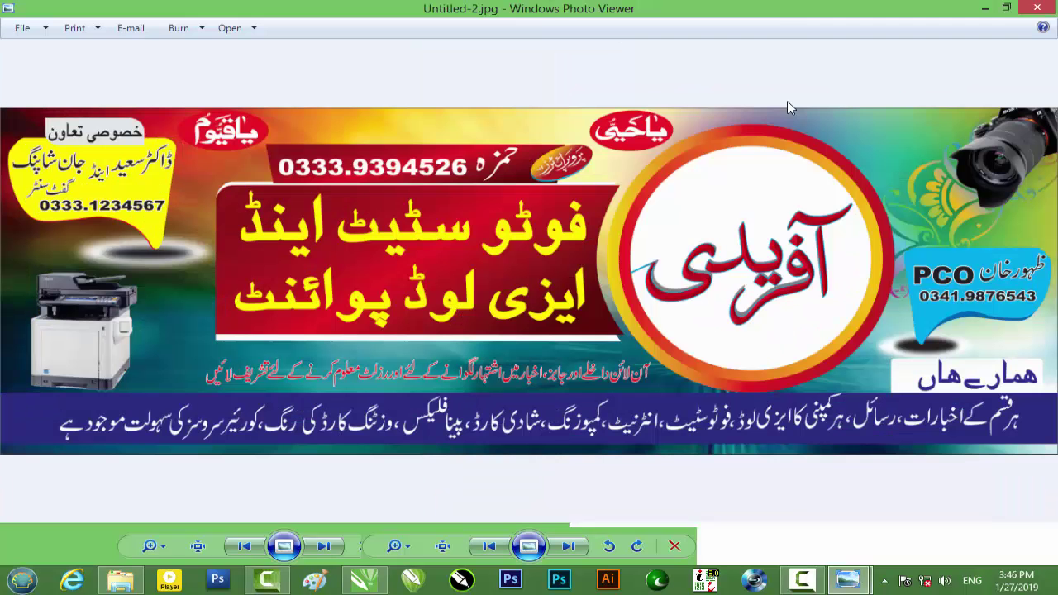
pyautogui.click(1036, 8)
pyautogui.doubleClick(361, 84)
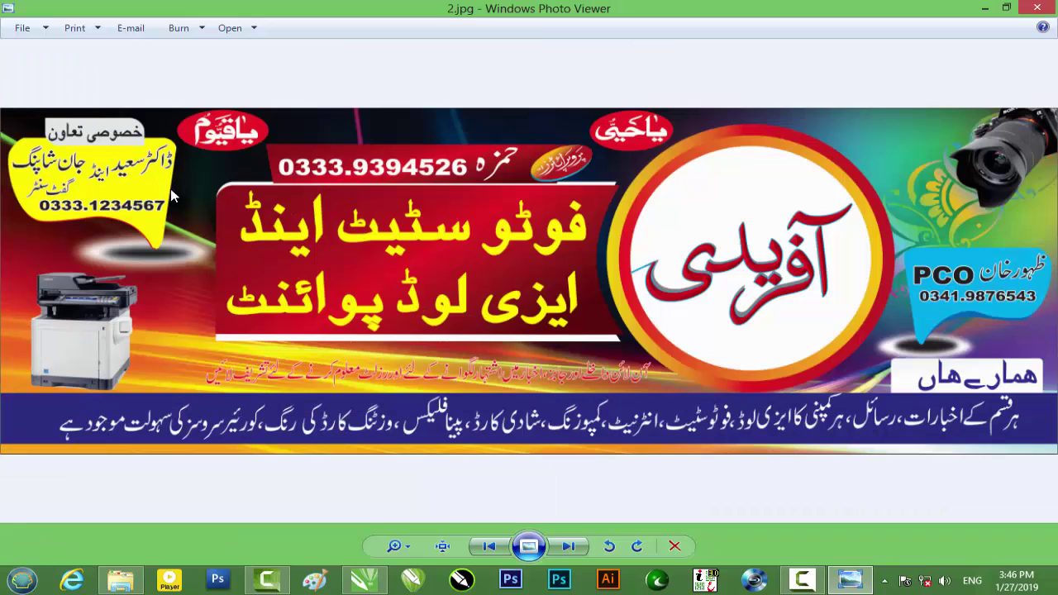
pyautogui.scroll(5, 628, 308)
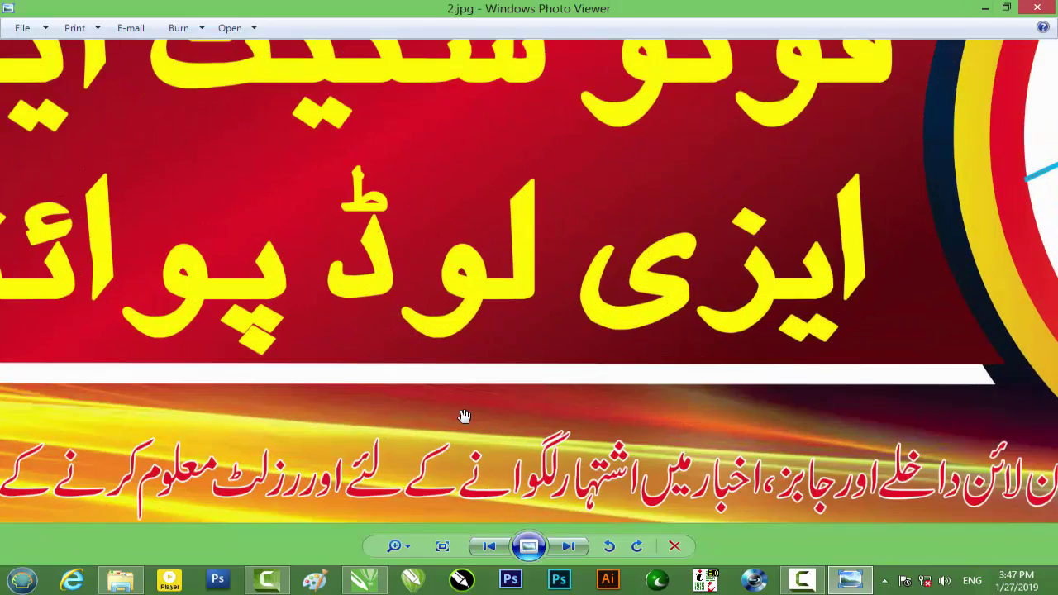
pyautogui.moveTo(628, 308); pyautogui.dragTo(399, 403)
pyautogui.click(1039, 7)
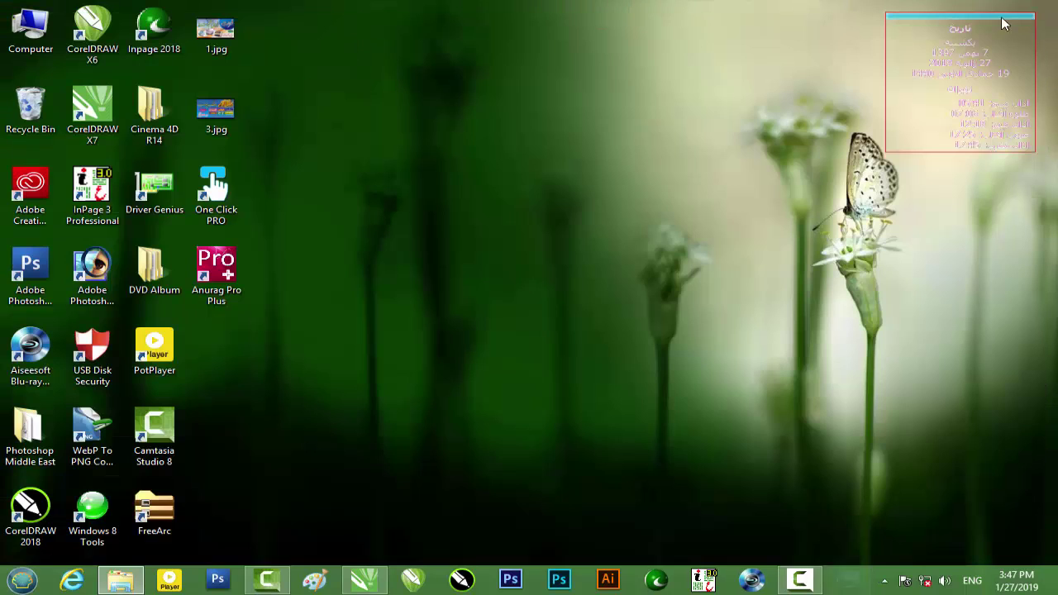
# Import Backup_of_Untitled-2.cdr from the banner folder into the Untitled-1 document in CorelDRAW and ungroup the imported artwork.
pyautogui.click(124, 581)
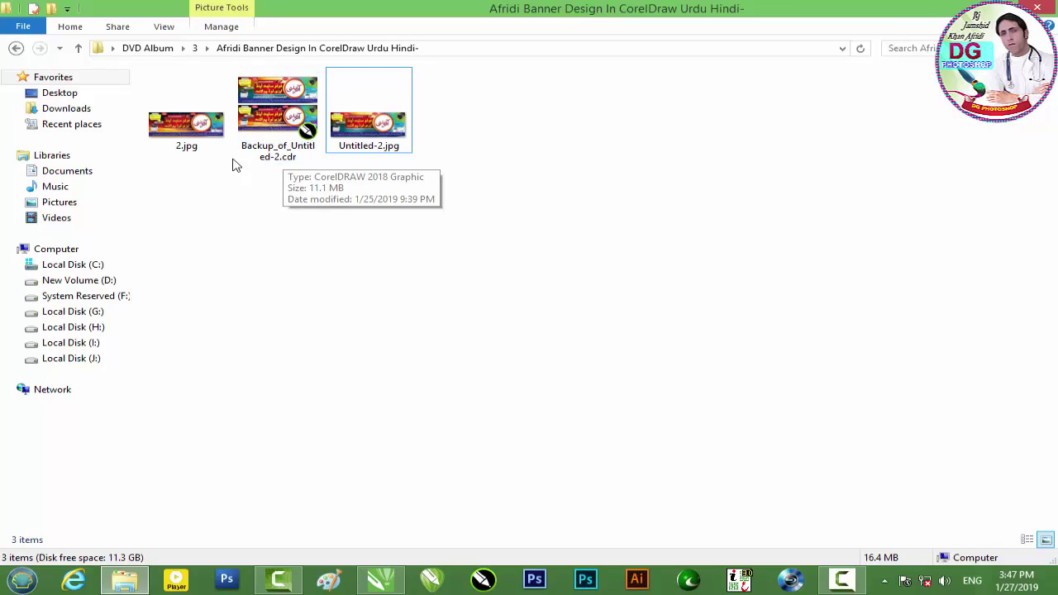
pyautogui.moveTo(285, 130); pyautogui.dragTo(533, 295)
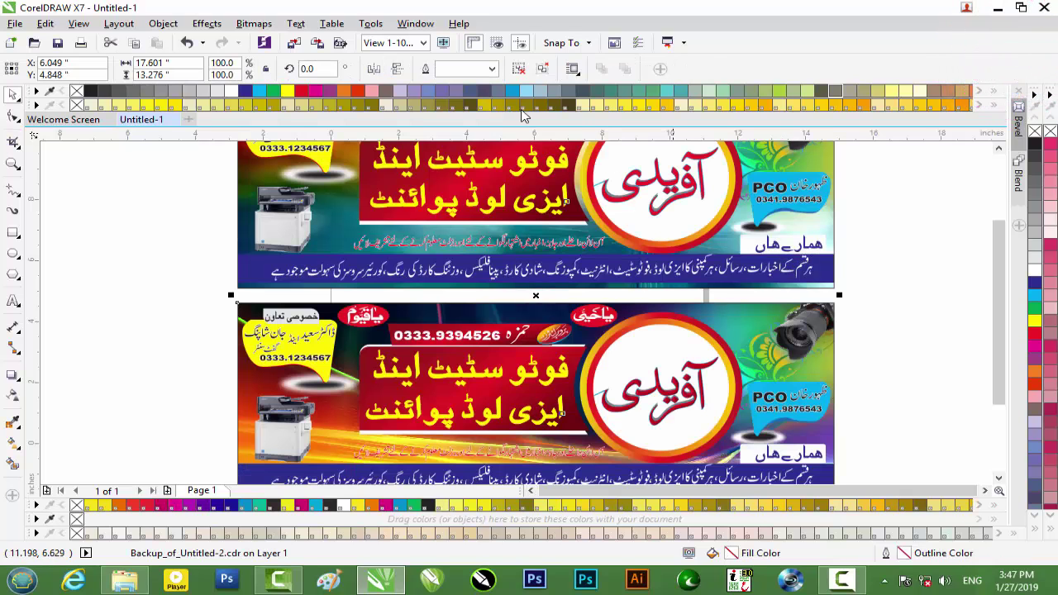
pyautogui.click(521, 68)
pyautogui.click(915, 232)
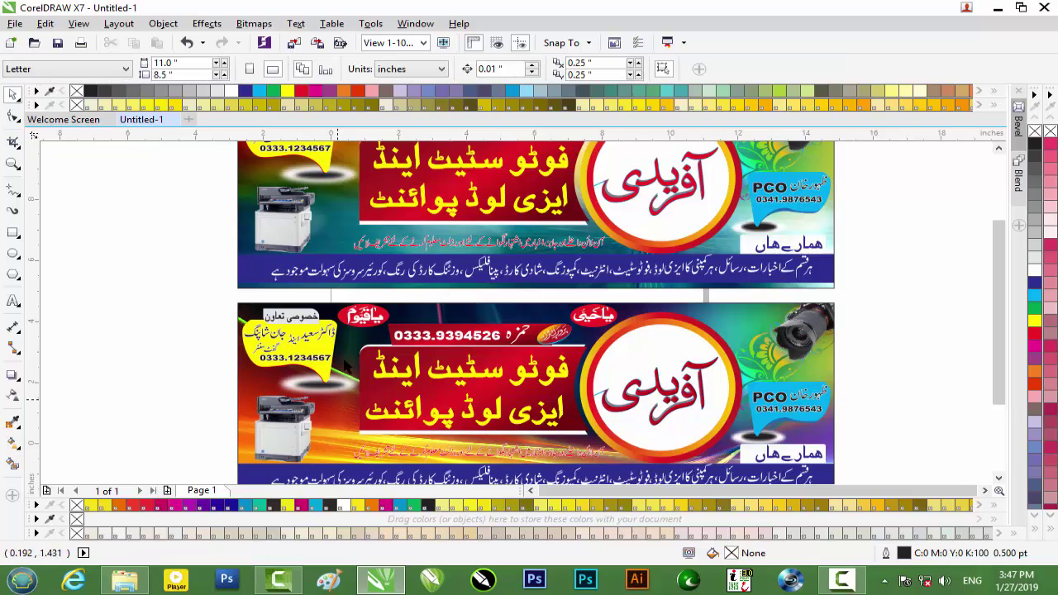
# Examine the lower banner up close, including its headline panel, name badge and large circular emblem.
pyautogui.moveTo(1002, 285); pyautogui.dragTo(993, 333)
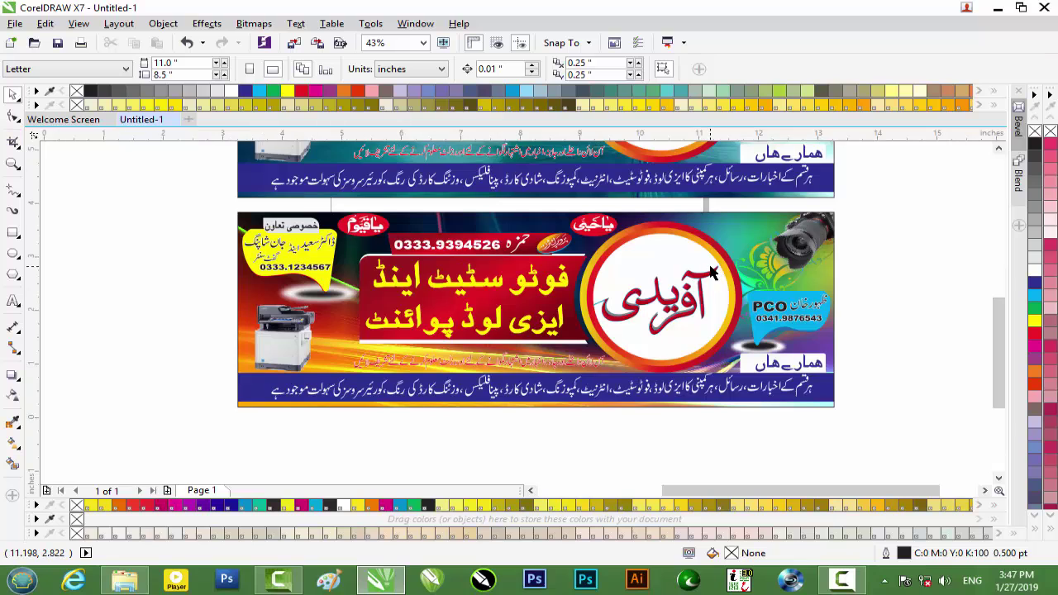
pyautogui.scroll(2, 710, 264)
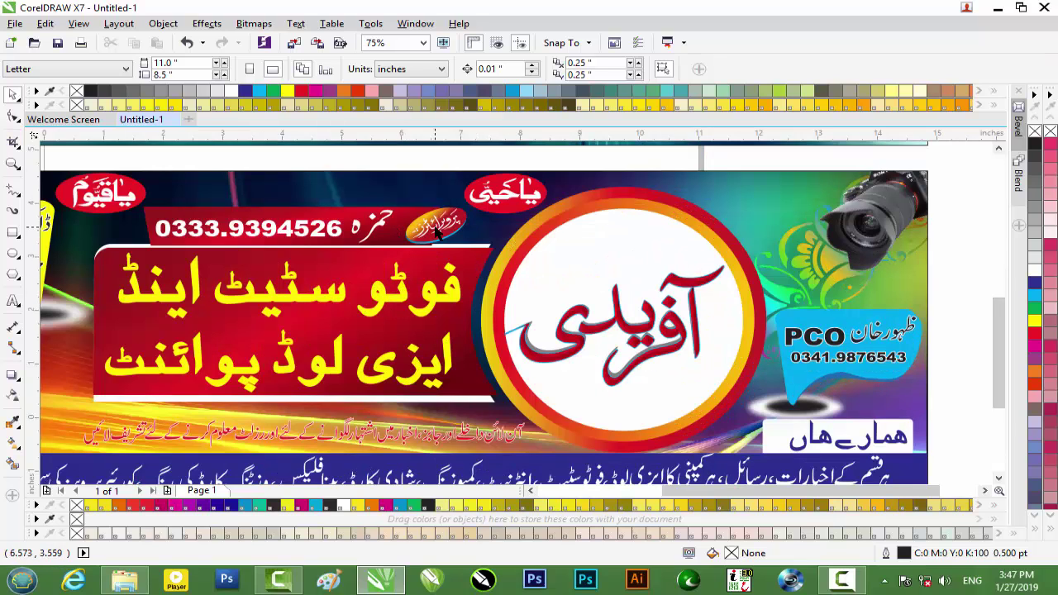
pyautogui.scroll(-3, 431, 235)
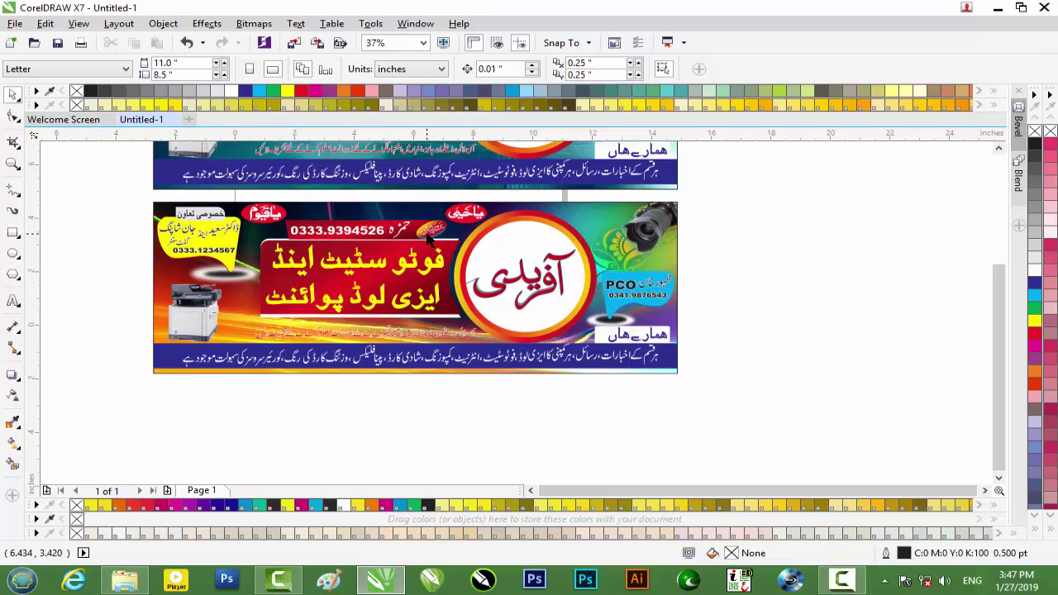
pyautogui.scroll(1, 426, 235)
pyautogui.scroll(-1, 426, 235)
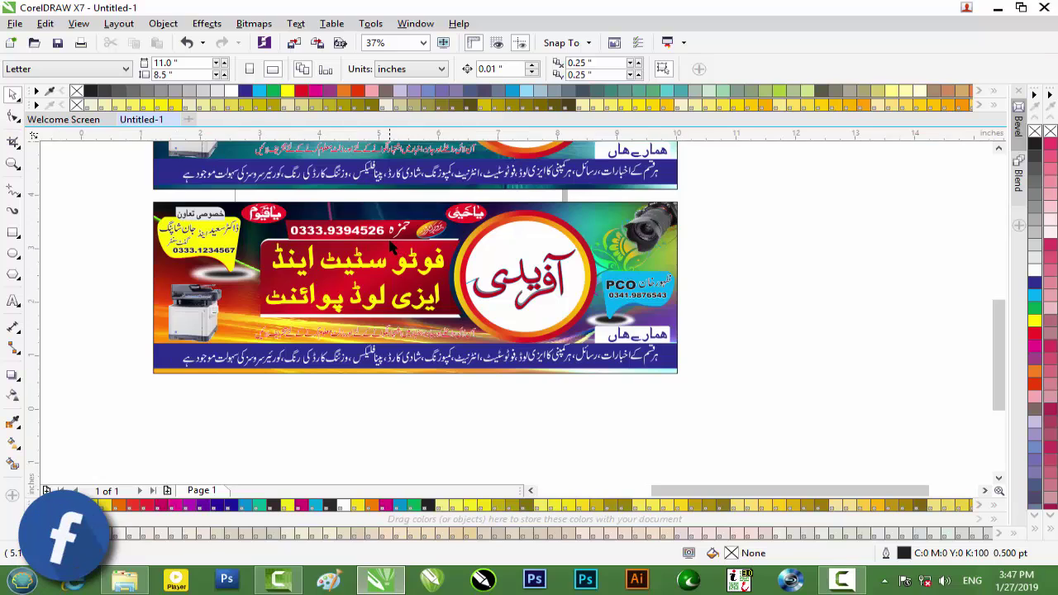
pyautogui.scroll(1, 391, 246)
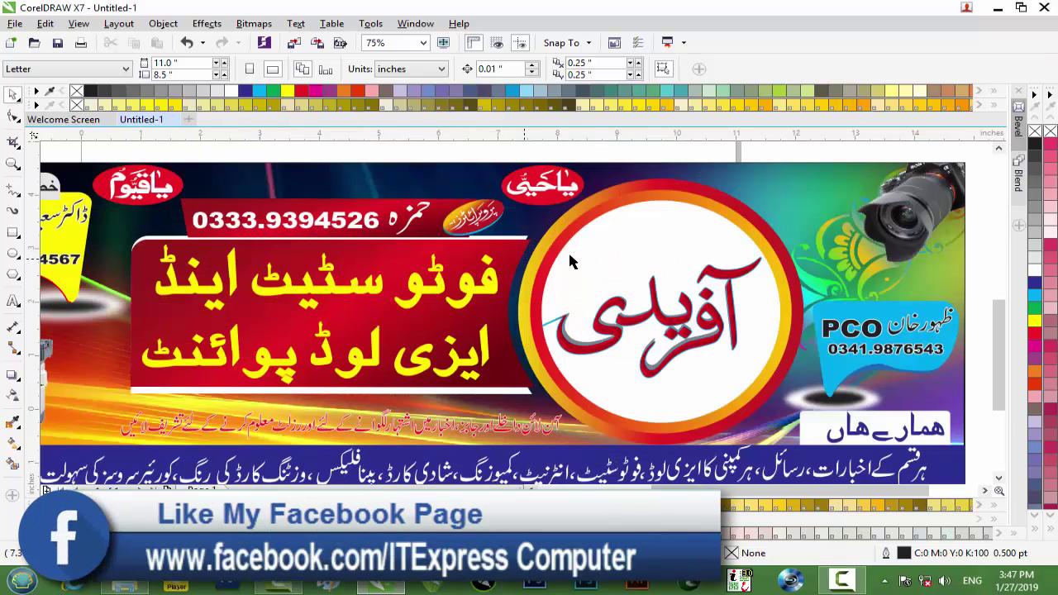
pyautogui.scroll(-1, 603, 264)
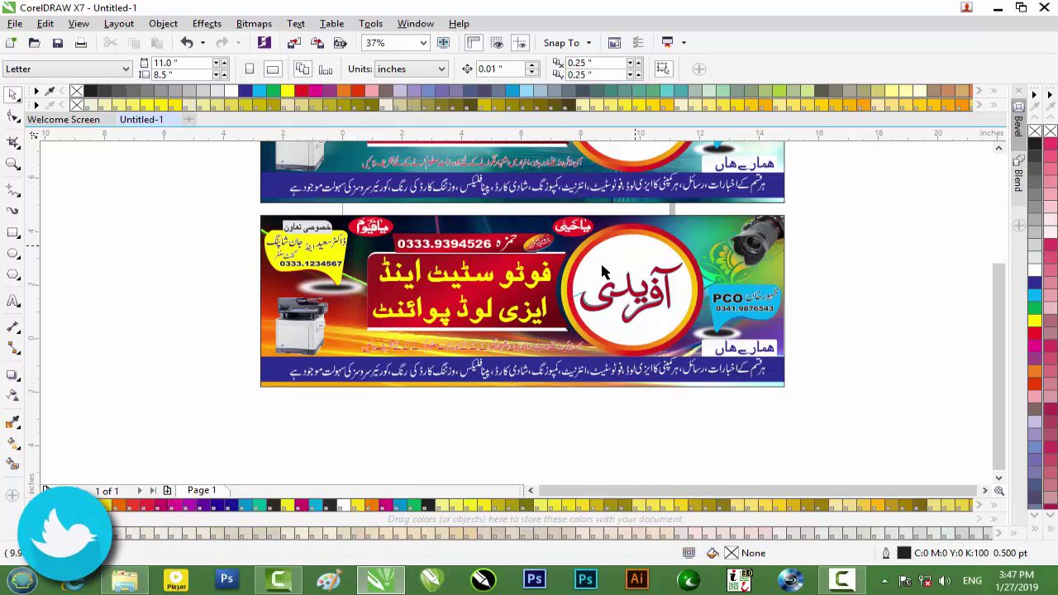
pyautogui.click(623, 237)
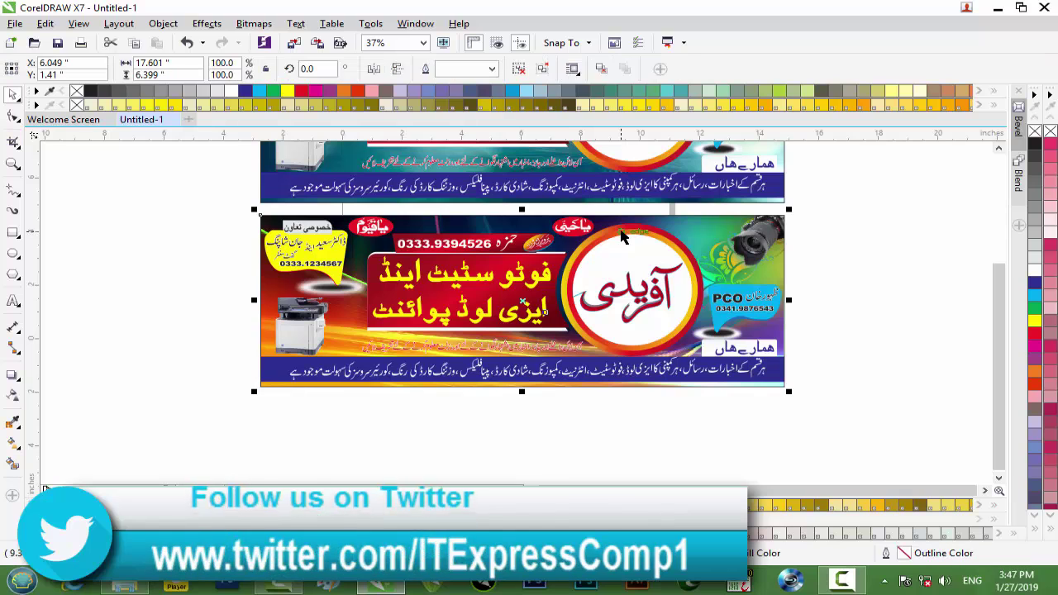
pyautogui.click(860, 295)
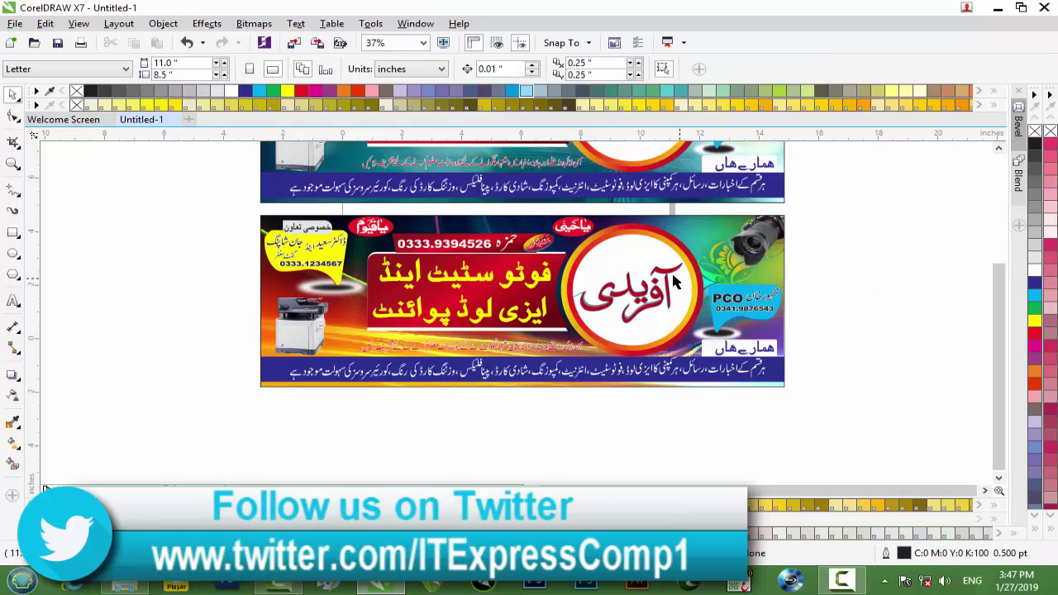
# Draw an ellipse about 4.17 by 3.89 inches beside the lower banner and make a copy scaled to about 94%.
pyautogui.click(14, 253)
pyautogui.moveTo(80, 256); pyautogui.dragTo(213, 370)
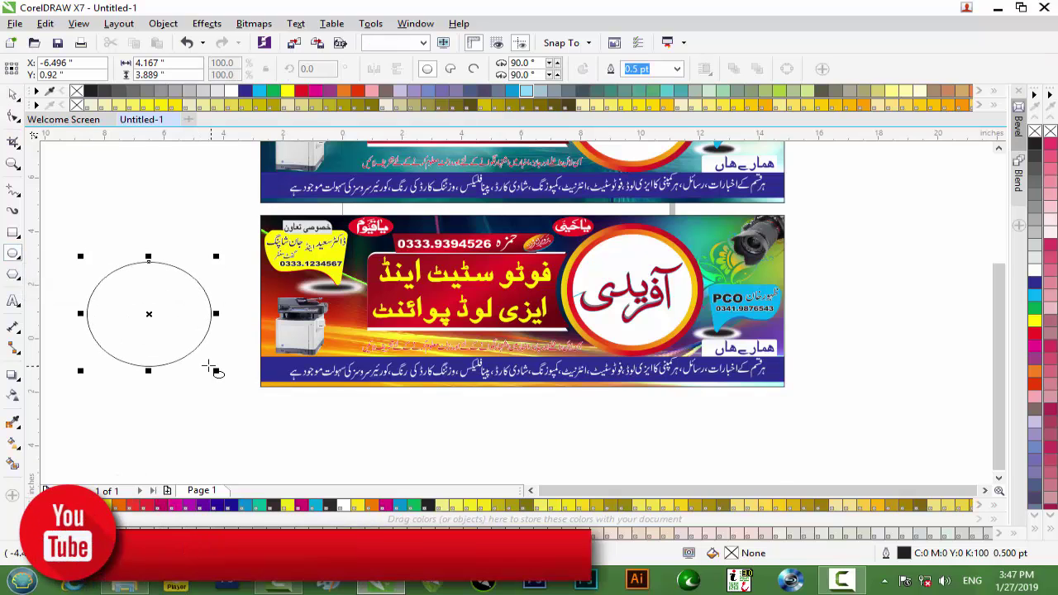
pyautogui.moveTo(215, 257); pyautogui.dragTo(208, 263)
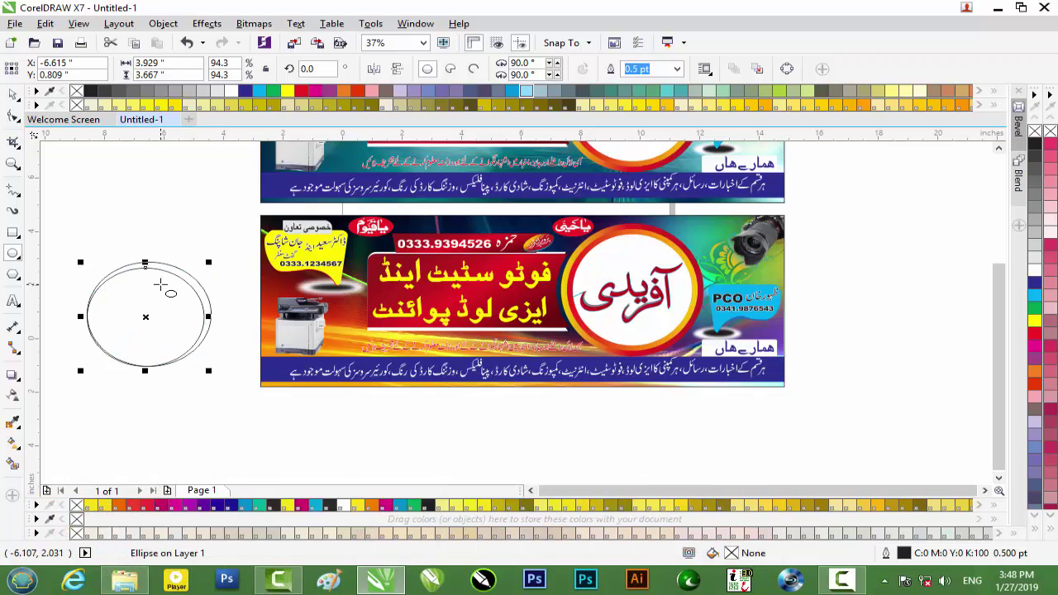
# Select both ellipses and align their centres horizontally and vertically.
pyautogui.click(13, 93)
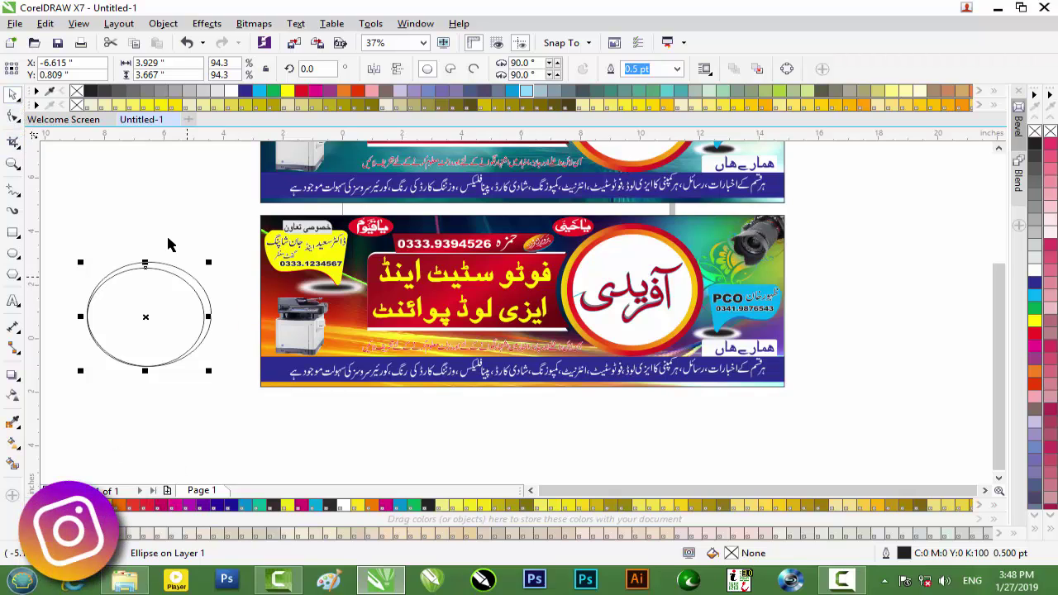
pyautogui.click(166, 272)
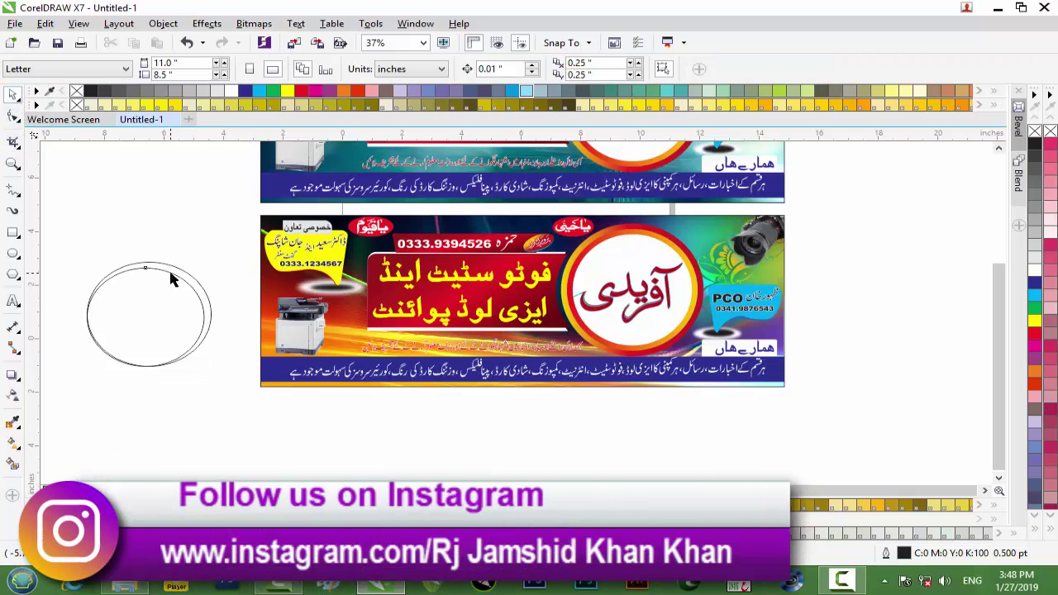
pyautogui.click(169, 269)
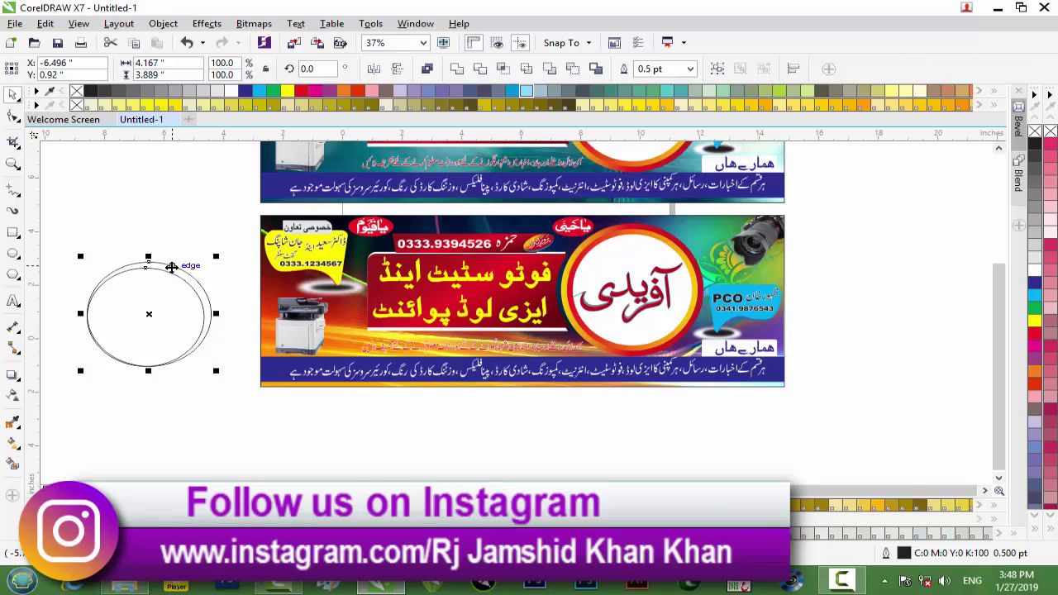
pyautogui.press('r')
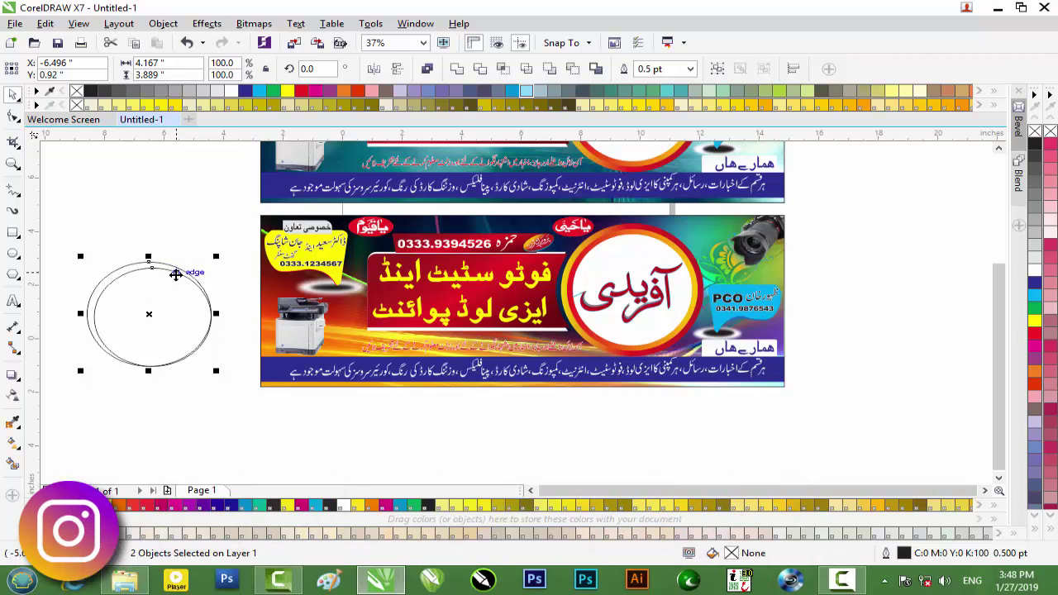
pyautogui.press('e')
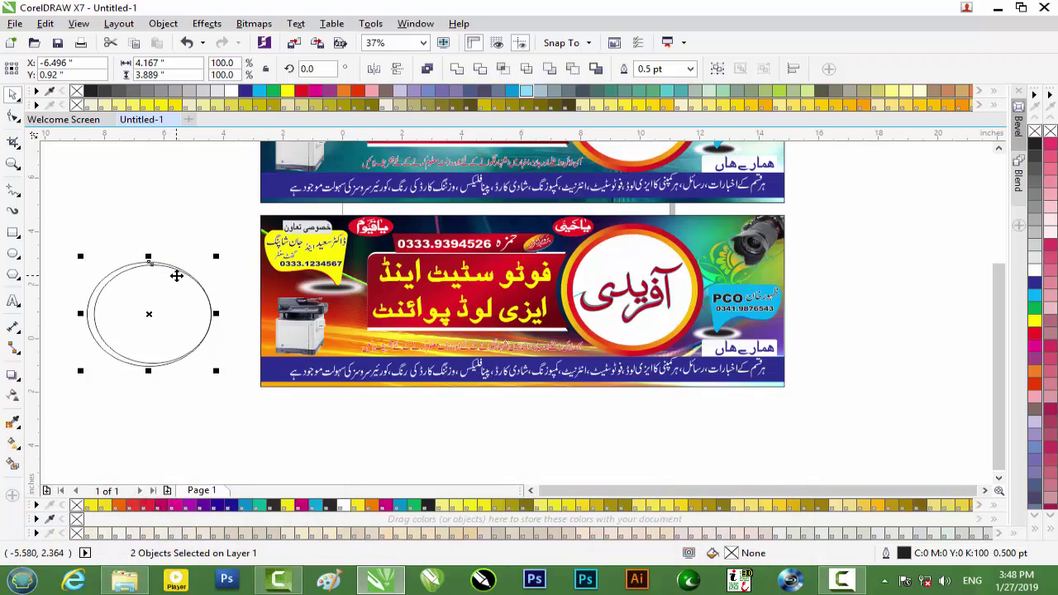
pyautogui.press('c')
pyautogui.click(182, 180)
# Make a third, slightly smaller concentric copy of the inner ellipse and select the outermost ellipse.
pyautogui.scroll(2, 139, 347)
pyautogui.scroll(-2, 142, 346)
pyautogui.scroll(2, 158, 269)
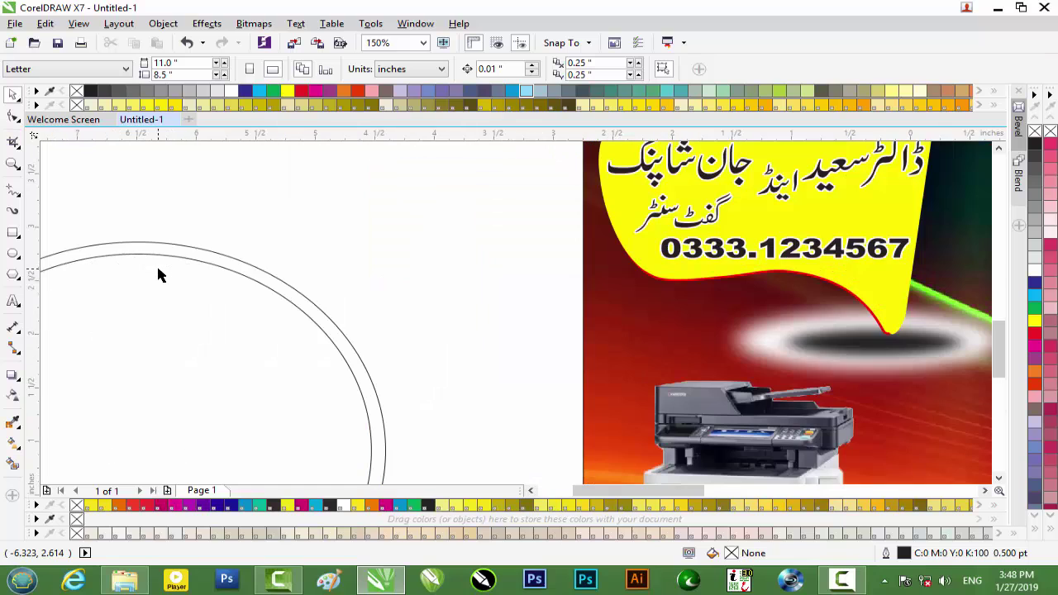
pyautogui.click(199, 266)
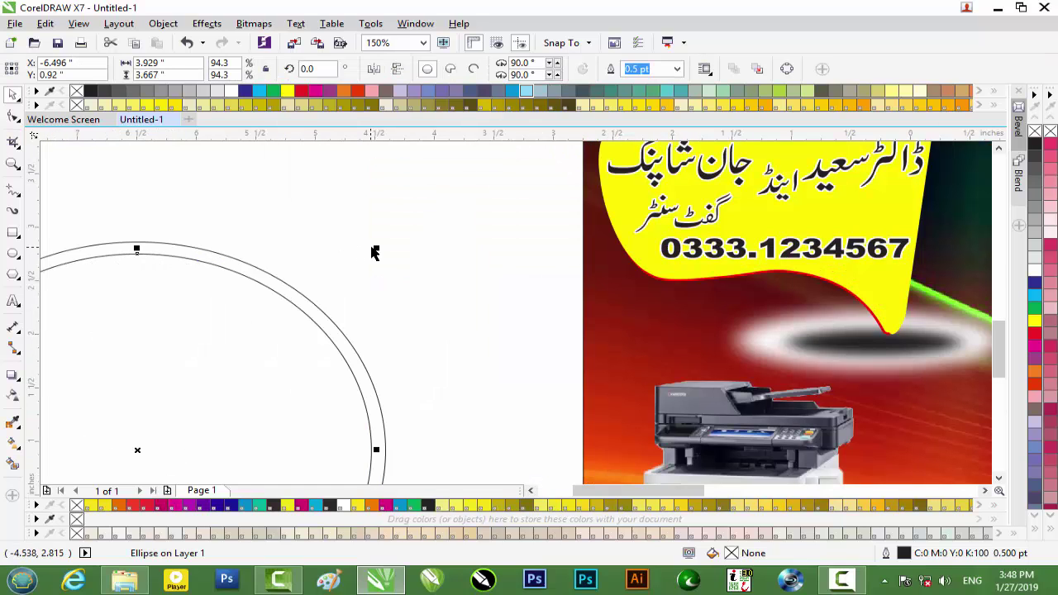
pyautogui.moveTo(376, 245); pyautogui.dragTo(370, 263)
pyautogui.scroll(-2, 340, 288)
pyautogui.click(371, 286)
pyautogui.click(325, 296)
pyautogui.scroll(-2, 508, 304)
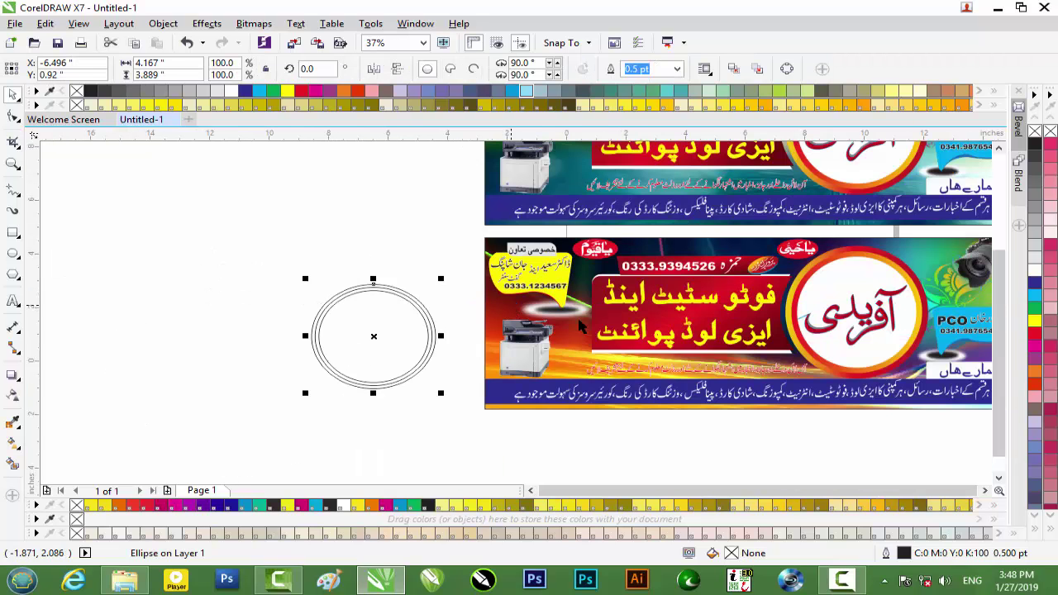
pyautogui.scroll(2, 415, 323)
pyautogui.scroll(-2, 415, 323)
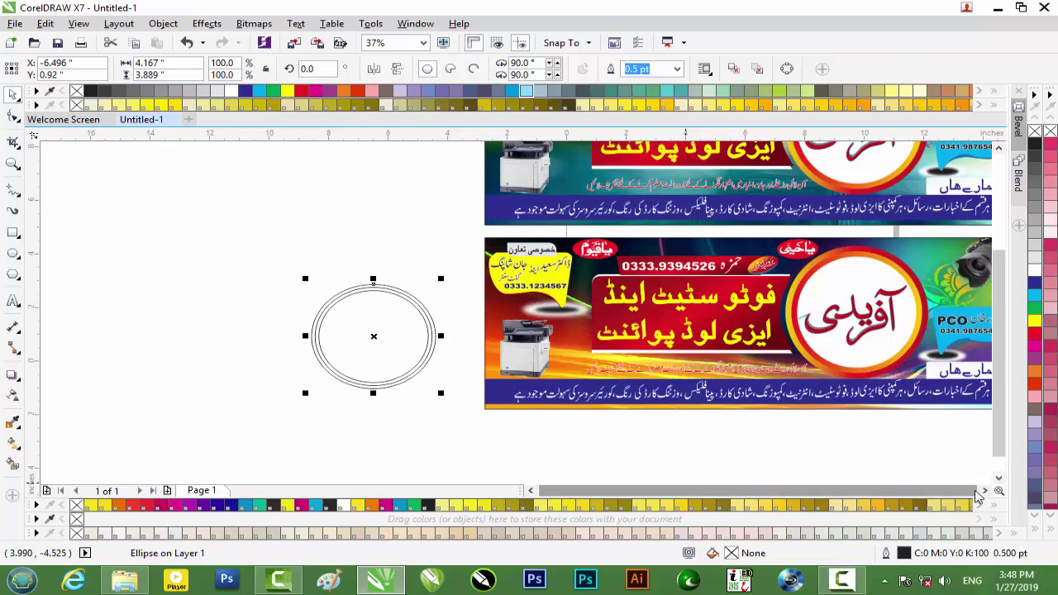
pyautogui.click(980, 492)
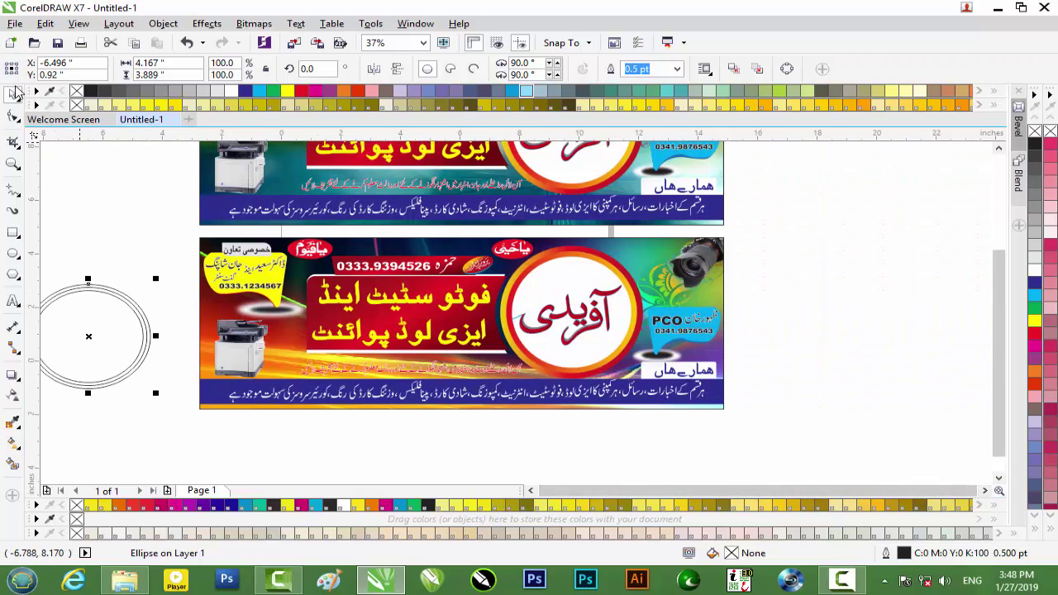
pyautogui.click(781, 355)
pyautogui.click(628, 277)
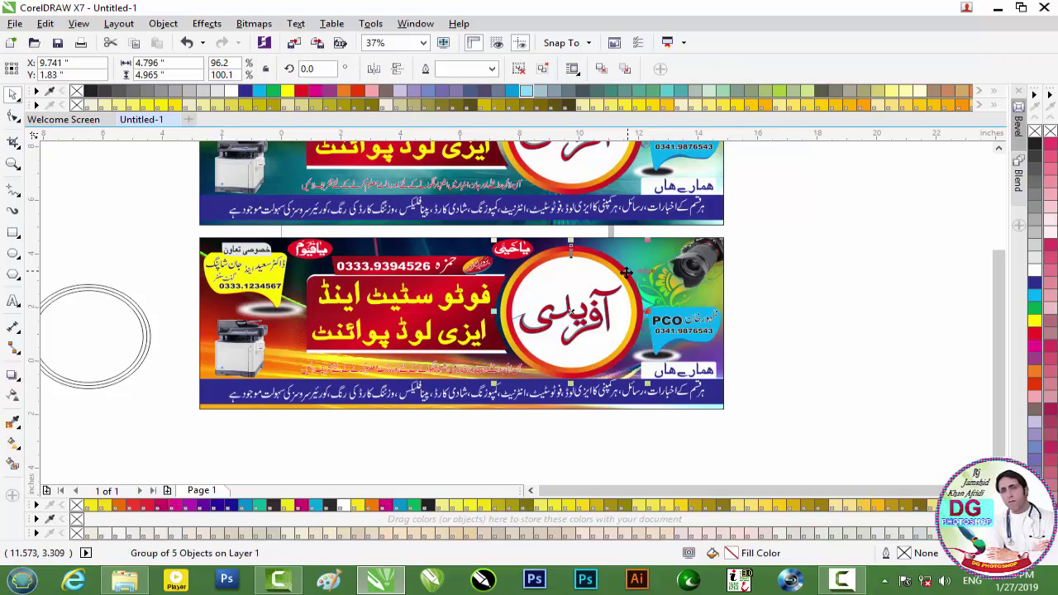
pyautogui.press('F11')
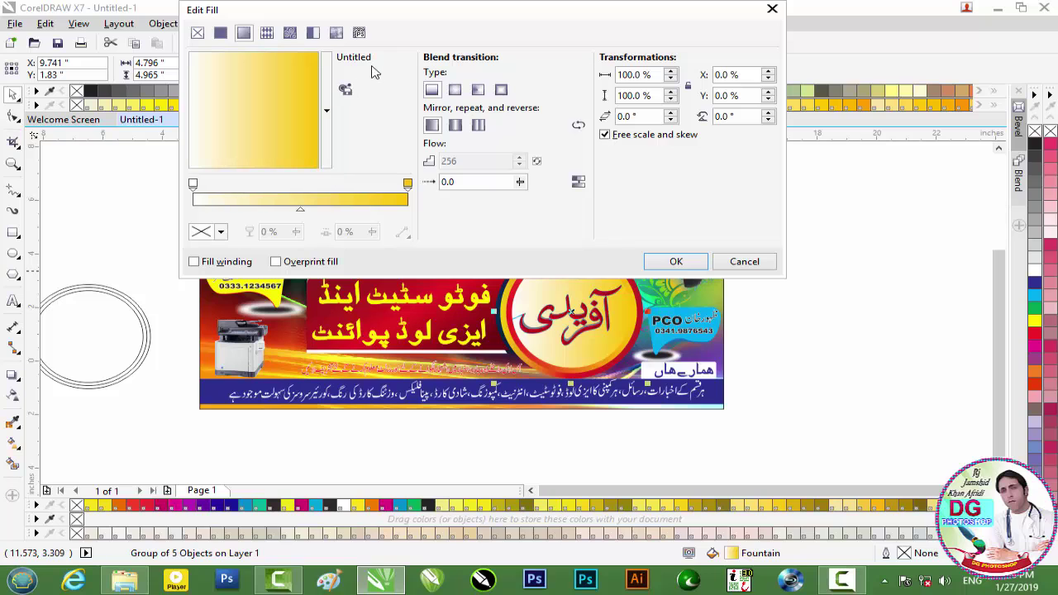
pyautogui.click(743, 261)
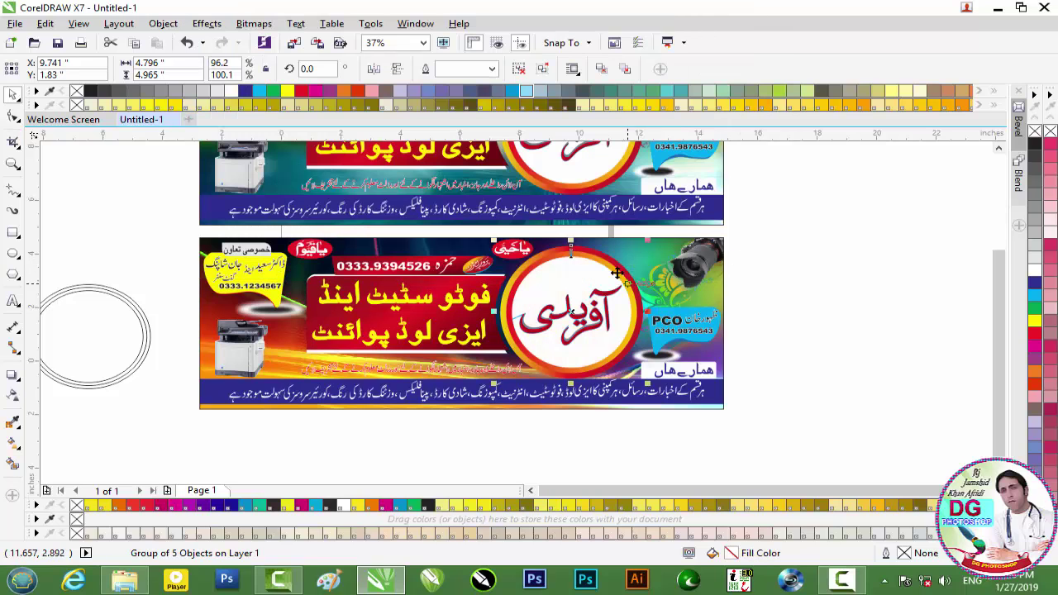
# Ungroup all objects of the circular emblem on the lower banner and clear the selection.
pyautogui.click(786, 279)
pyautogui.click(632, 279)
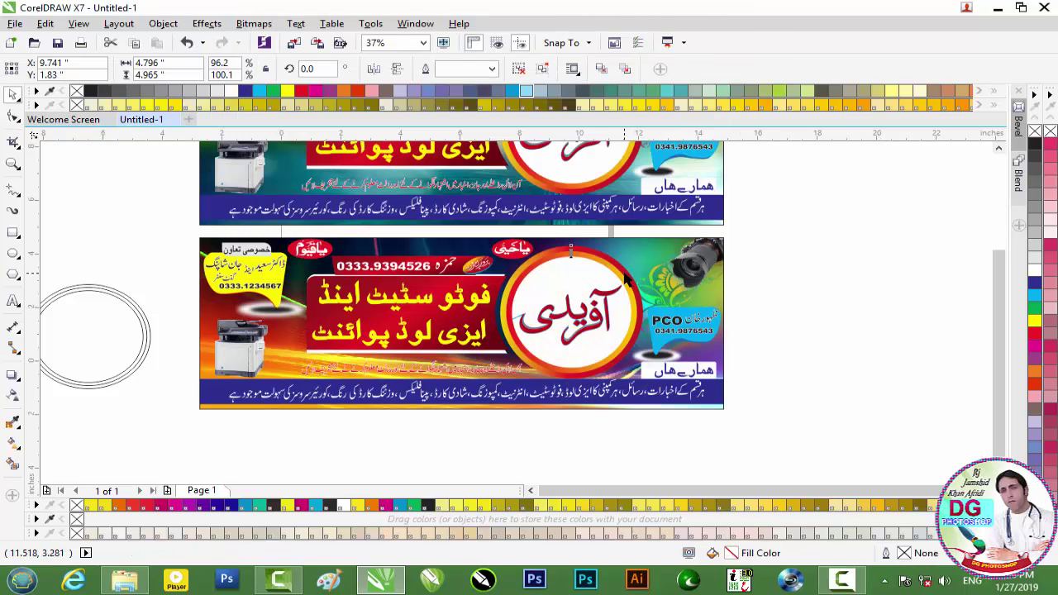
pyautogui.click(519, 70)
pyautogui.click(910, 286)
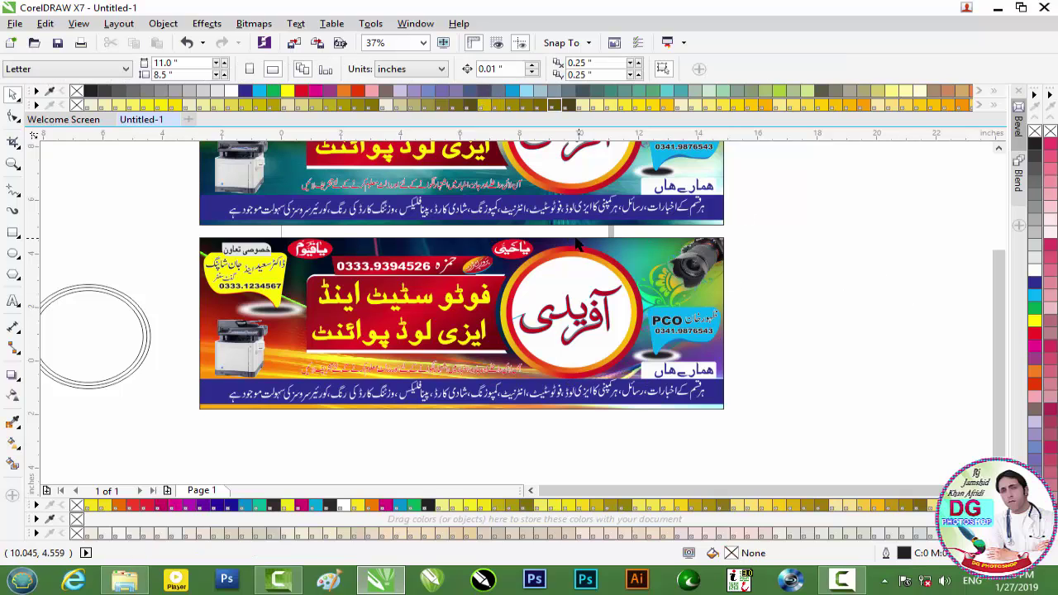
# Inspect the fountain fill settings of the outer ring of the lower banner's emblem, without changing them.
pyautogui.click(600, 256)
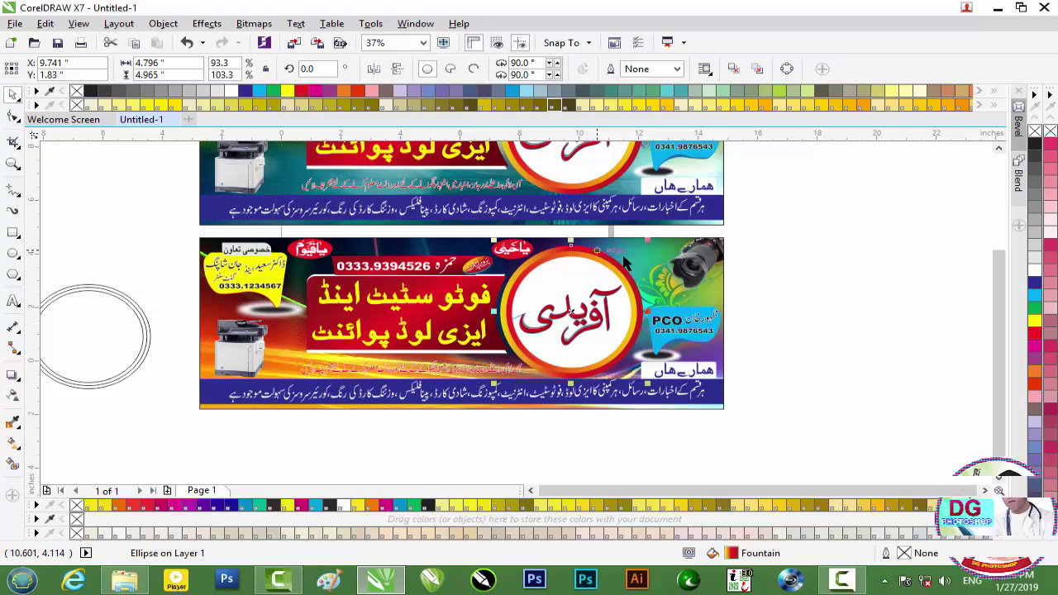
pyautogui.scroll(3, 600, 256)
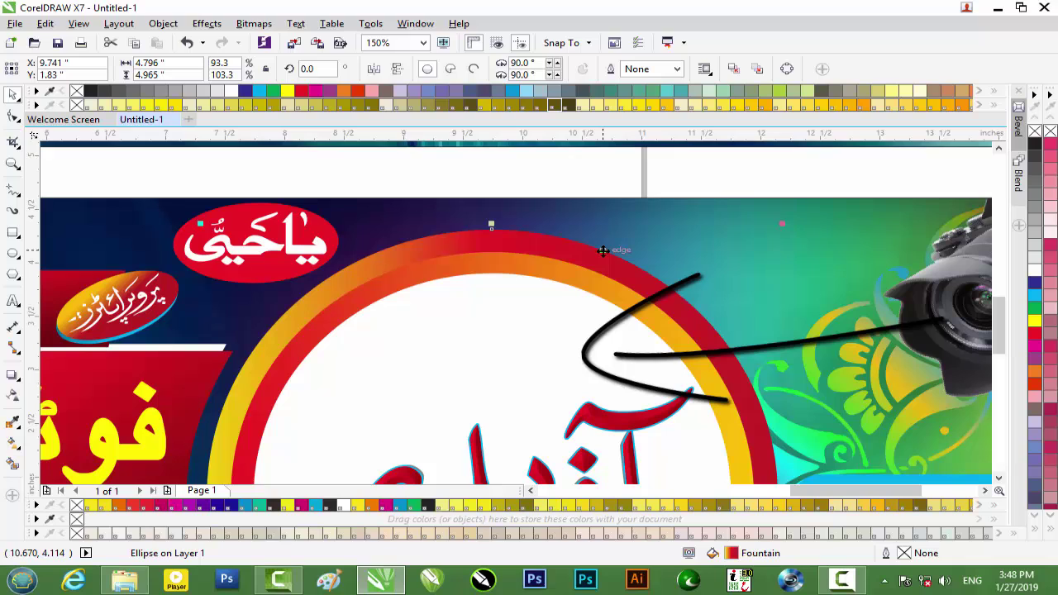
pyautogui.press('F11')
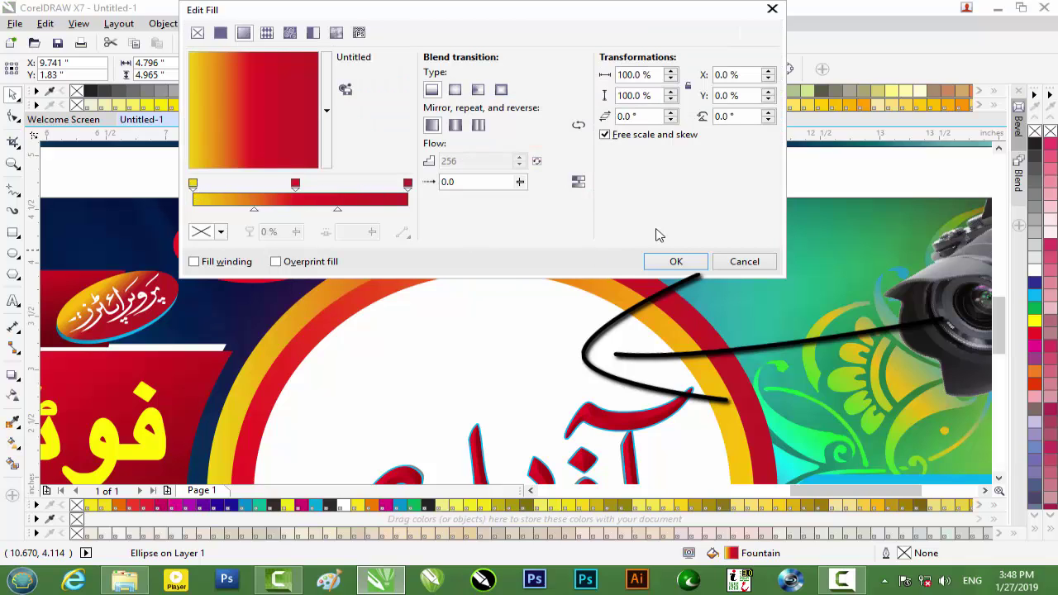
pyautogui.click(744, 261)
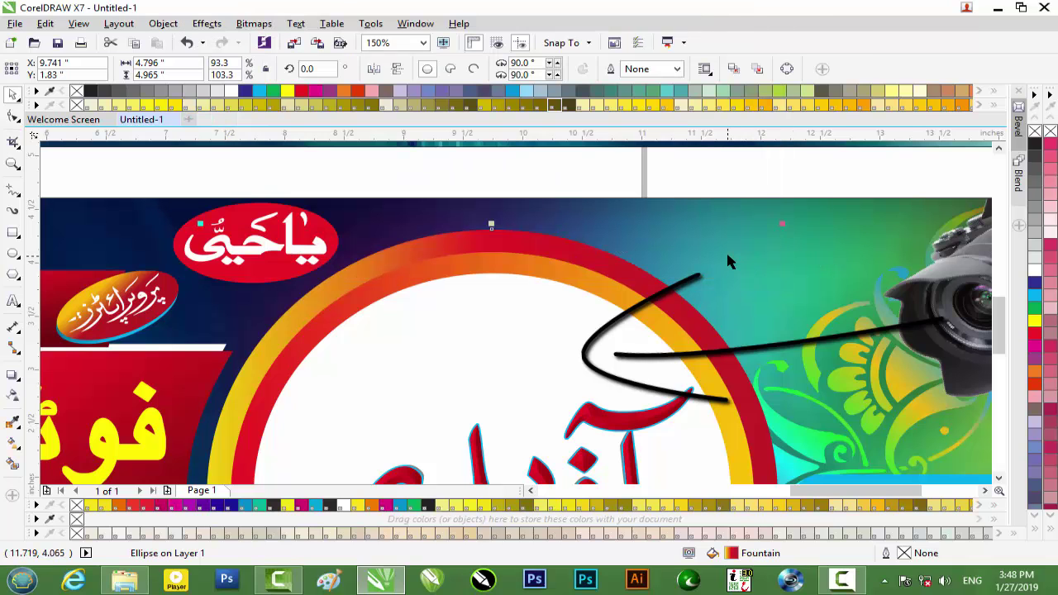
# Give the two outer ellipses of the new emblem a linear fountain fill with an extra colour stop at about 51%.
pyautogui.scroll(-2, 727, 260)
pyautogui.moveTo(754, 494); pyautogui.dragTo(630, 495)
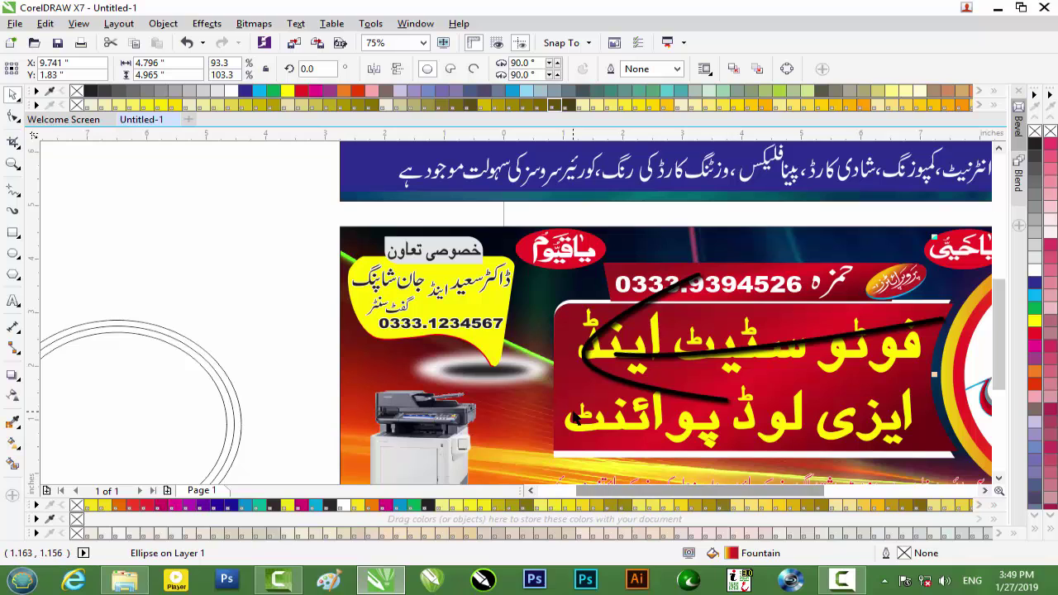
pyautogui.moveTo(604, 494); pyautogui.dragTo(530, 494)
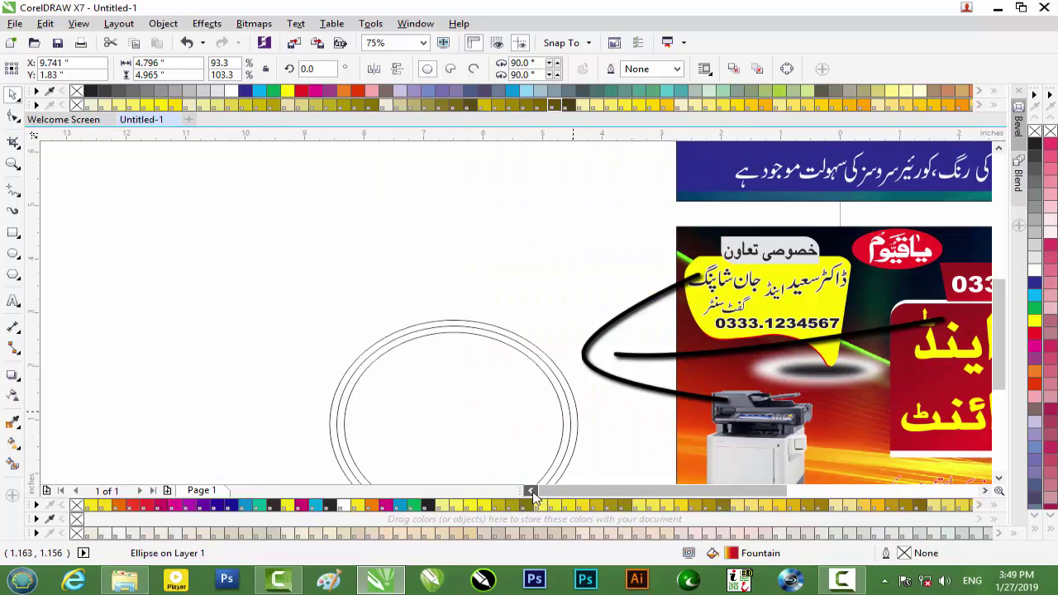
pyautogui.scroll(2, 499, 307)
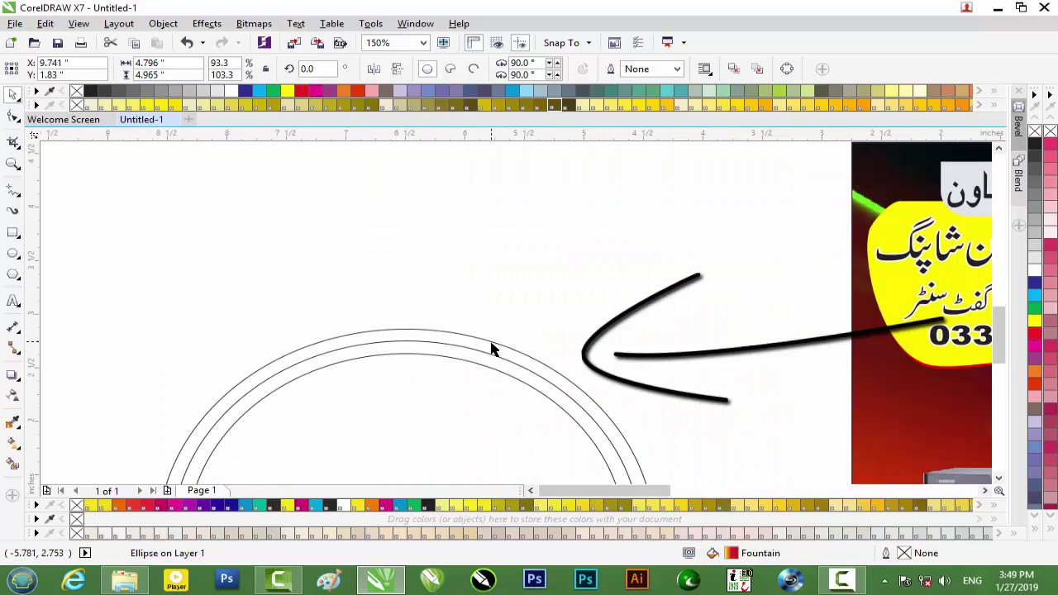
pyautogui.click(490, 347)
pyautogui.keyDown('shift'); pyautogui.click(490, 358); pyautogui.keyUp('shift')
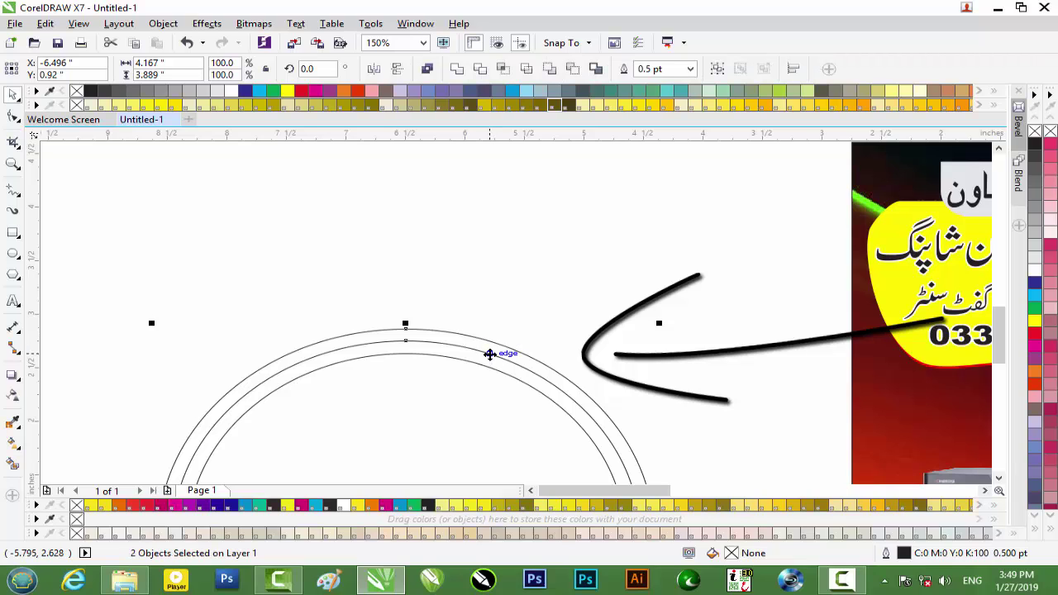
pyautogui.press('F11')
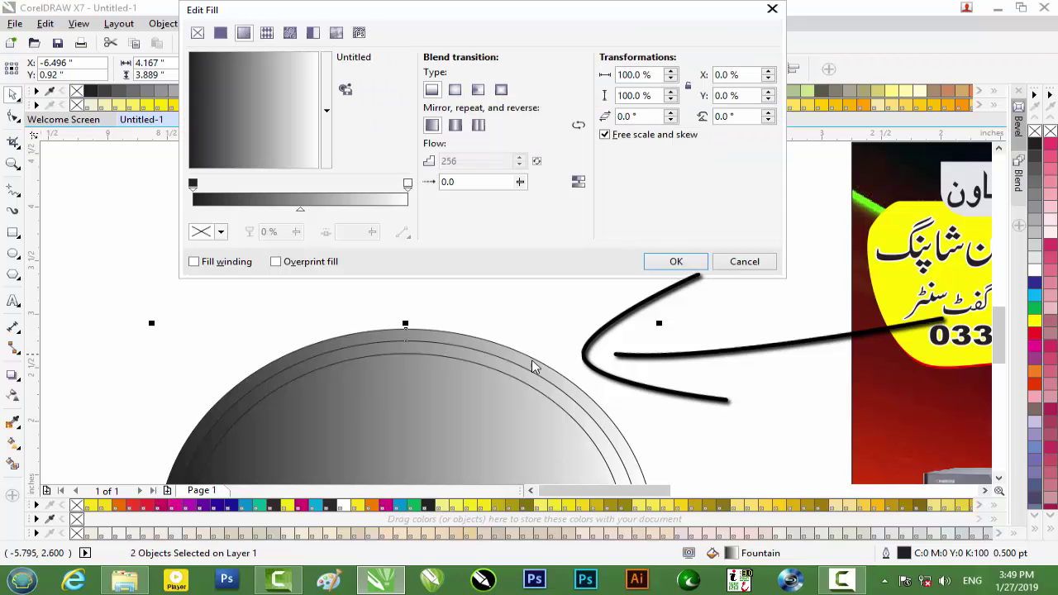
pyautogui.click(195, 183)
pyautogui.doubleClick(277, 198)
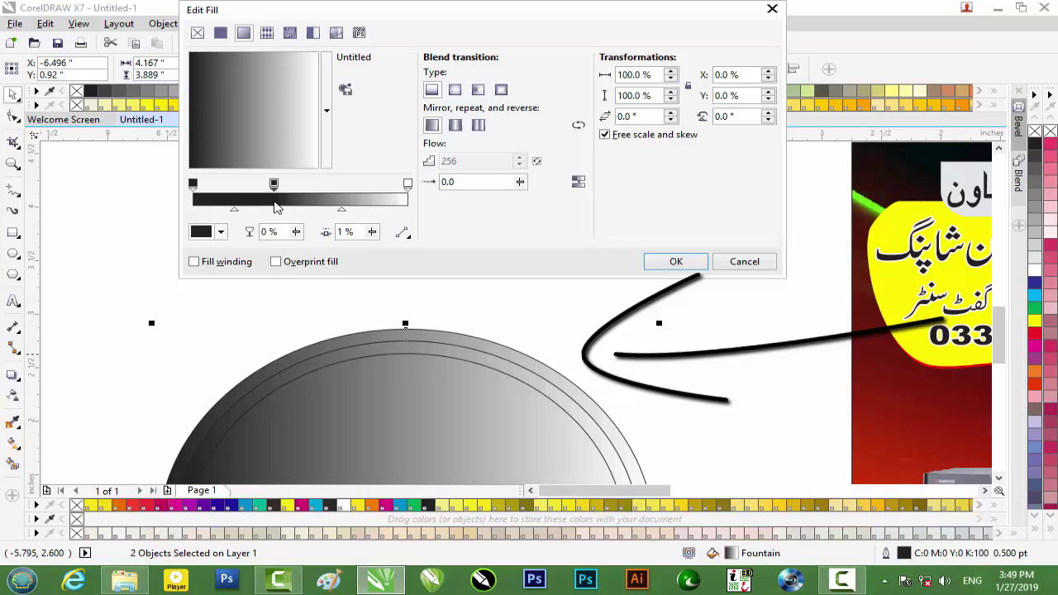
pyautogui.click(237, 211)
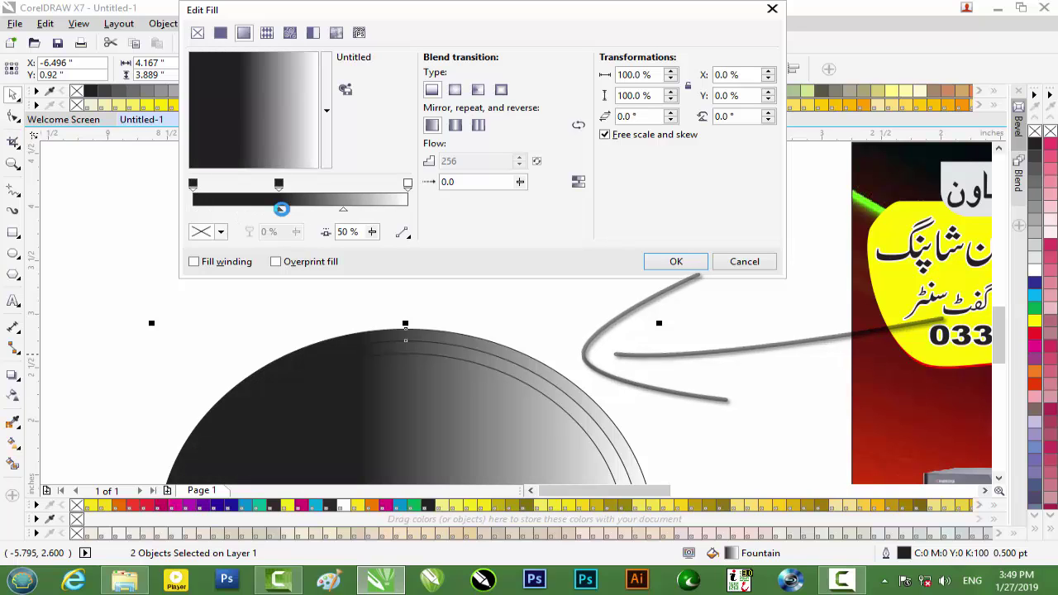
pyautogui.moveTo(279, 183); pyautogui.dragTo(302, 190)
pyautogui.moveTo(355, 210)
pyautogui.mouseDown()
pyautogui.moveTo(406, 215)
pyautogui.moveTo(358, 216)
pyautogui.mouseUp()
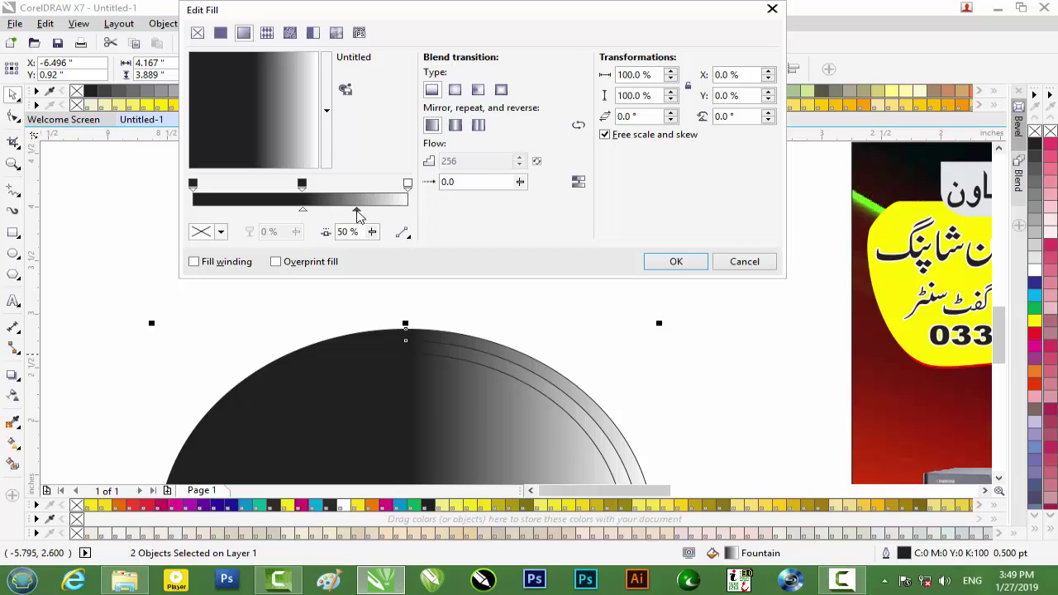
# Colour the gradient's start stop crimson pink and its middle stop blue, C98 M89 Y0 K0.
pyautogui.click(193, 184)
pyautogui.click(219, 232)
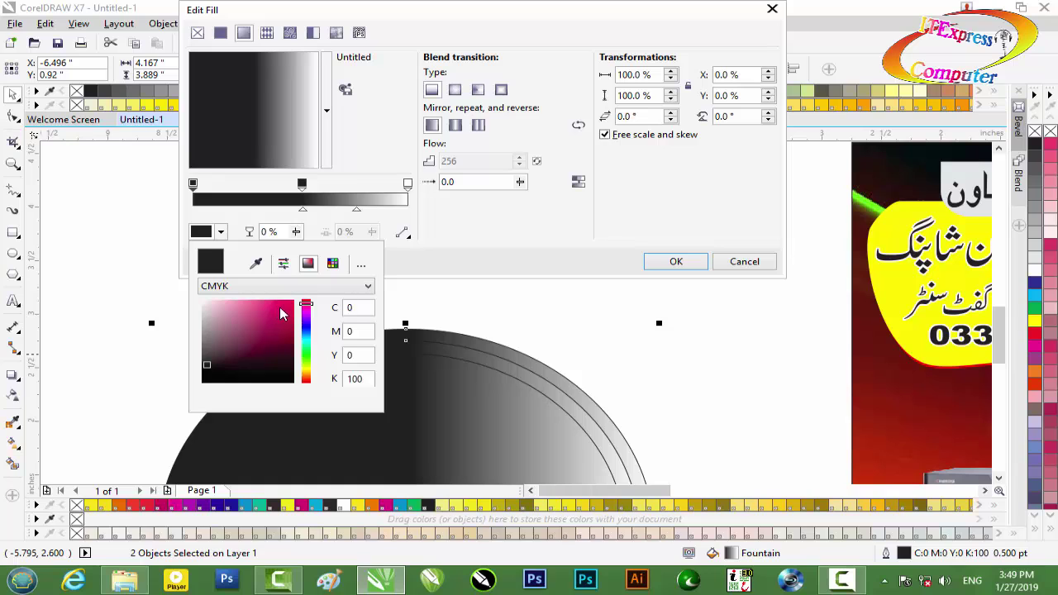
pyautogui.click(279, 313)
pyautogui.click(301, 183)
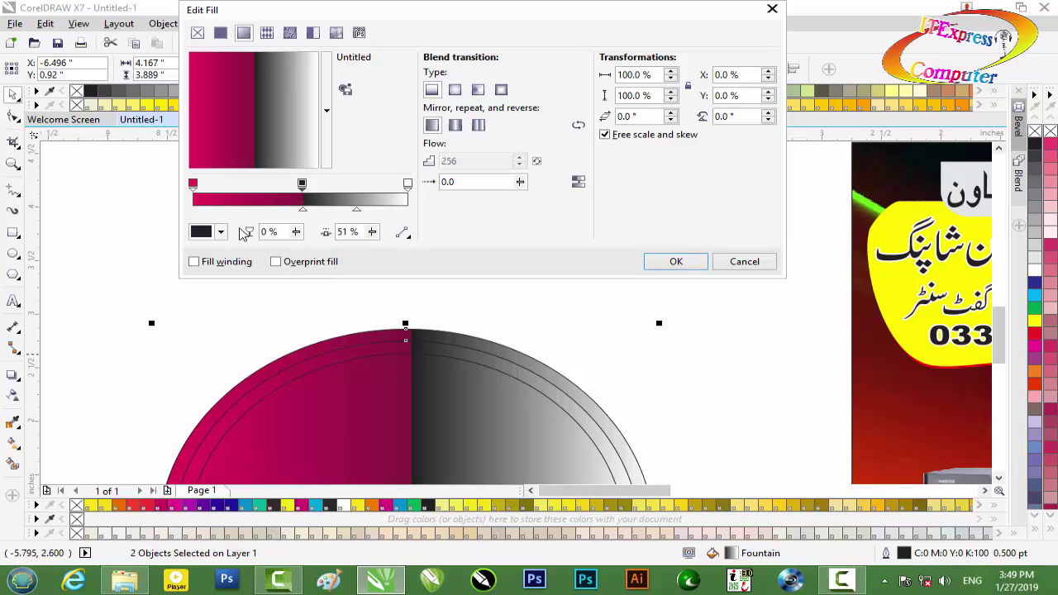
pyautogui.click(221, 232)
pyautogui.click(307, 327)
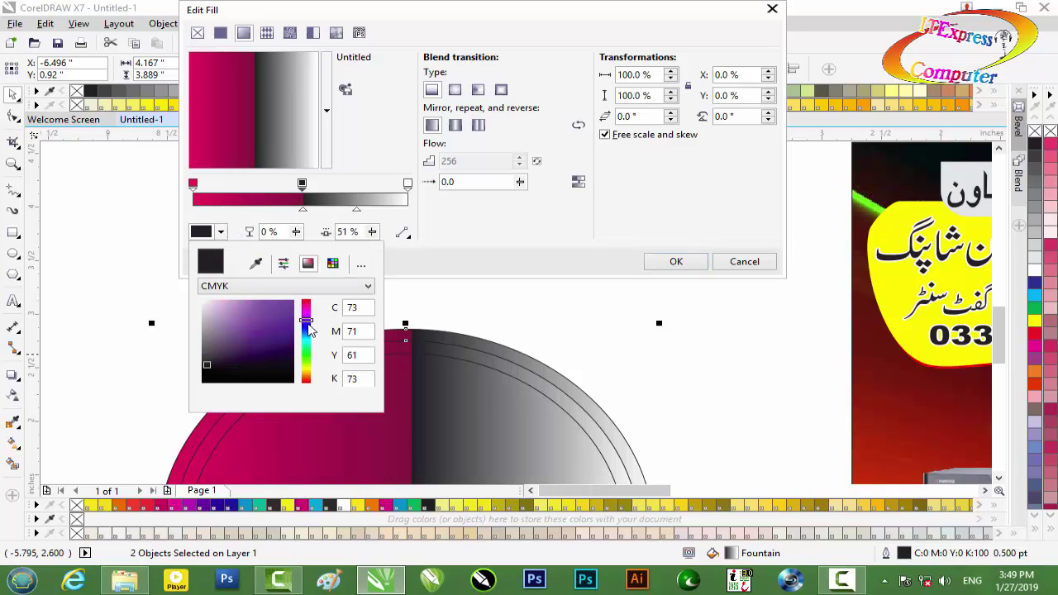
pyautogui.click(281, 316)
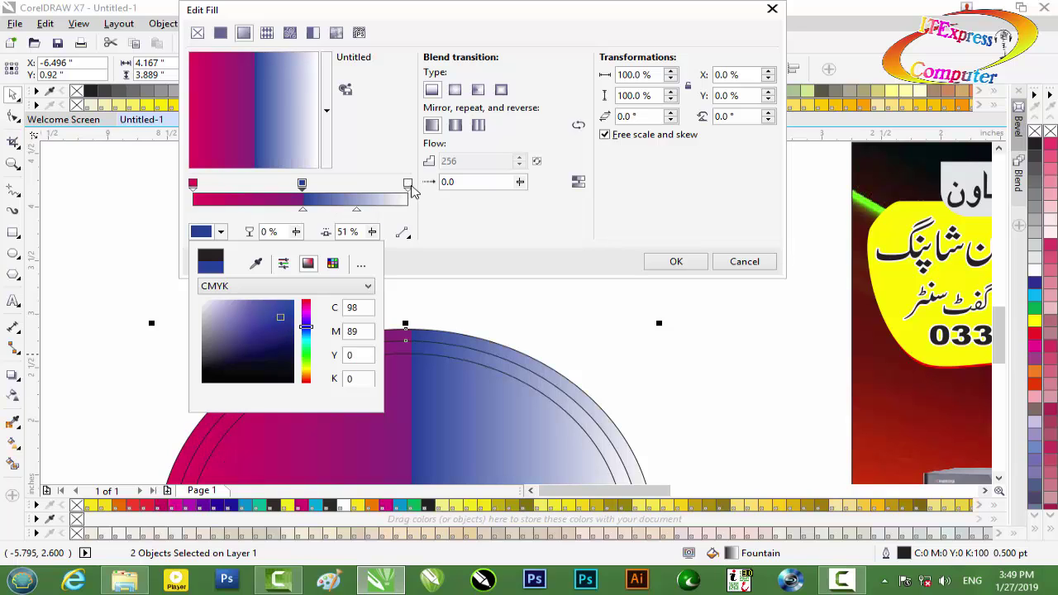
# Set the gradient's end stop to green, C74 M0 Y100 K0.
pyautogui.click(407, 182)
pyautogui.click(220, 232)
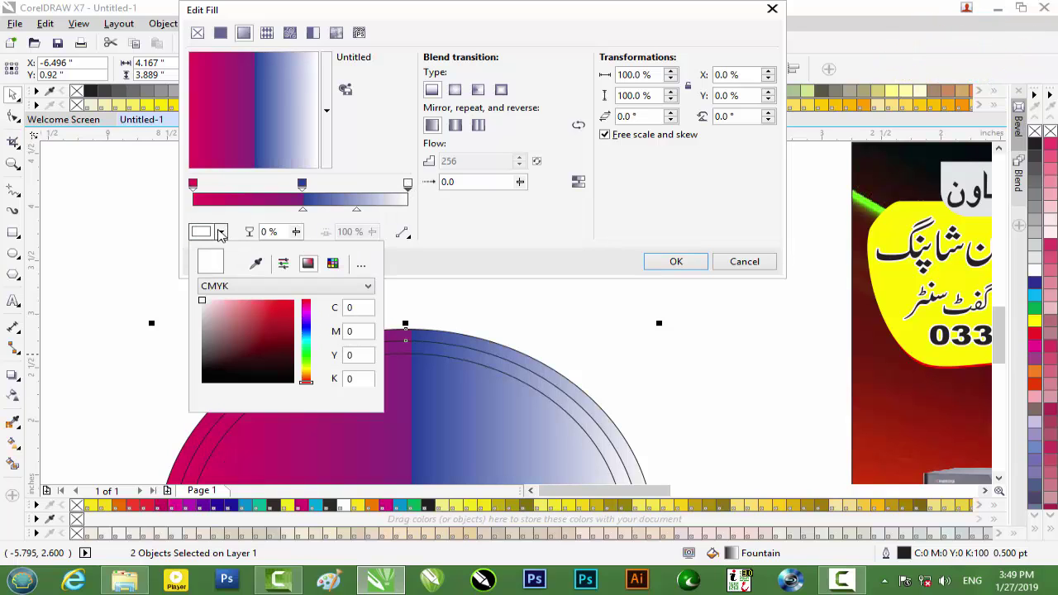
pyautogui.moveTo(307, 371); pyautogui.dragTo(308, 363)
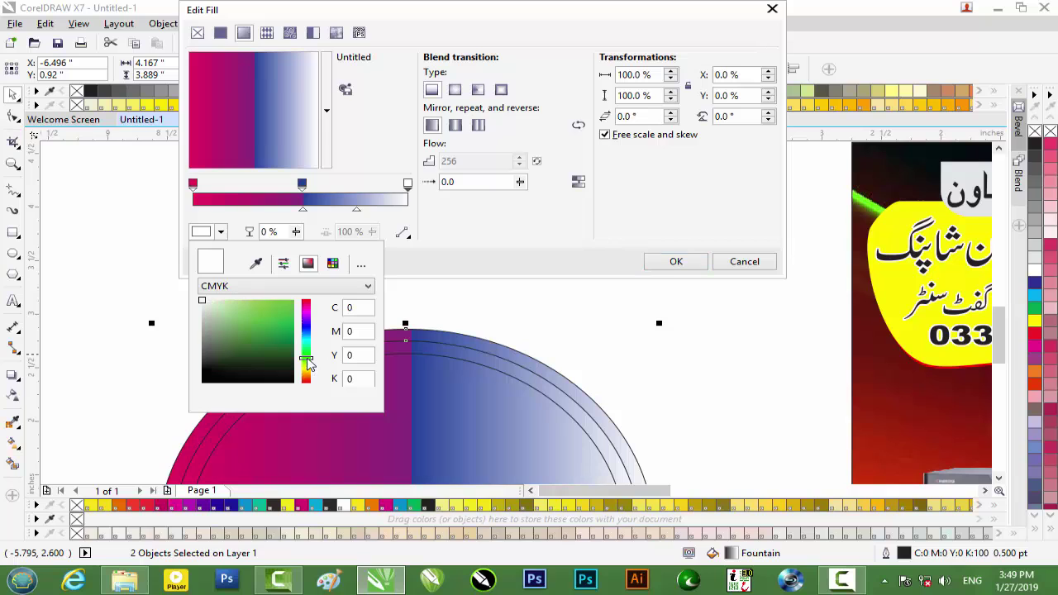
pyautogui.click(279, 321)
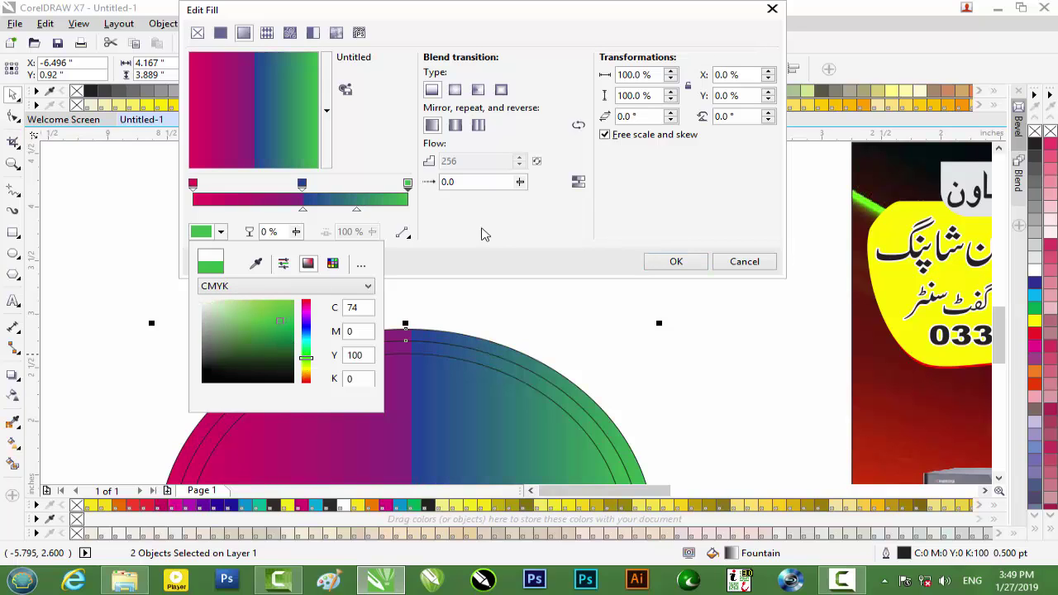
pyautogui.click(483, 234)
# Shift the blue stop towards the pink end, adjust the midpoints for smoother blends, and apply the fill to the two outer ellipses.
pyautogui.click(302, 211)
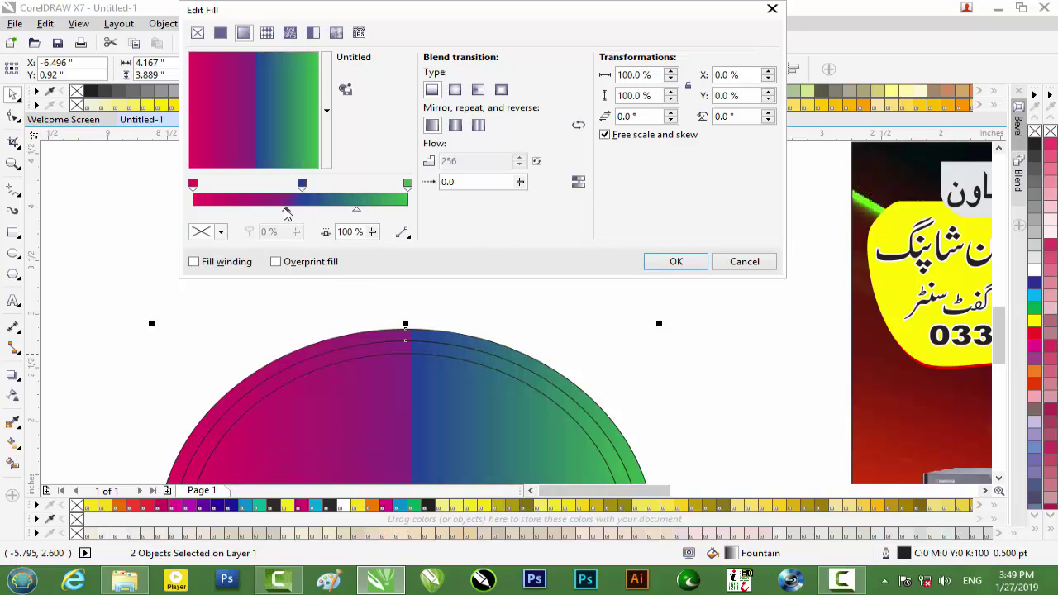
pyautogui.moveTo(275, 214); pyautogui.dragTo(273, 212)
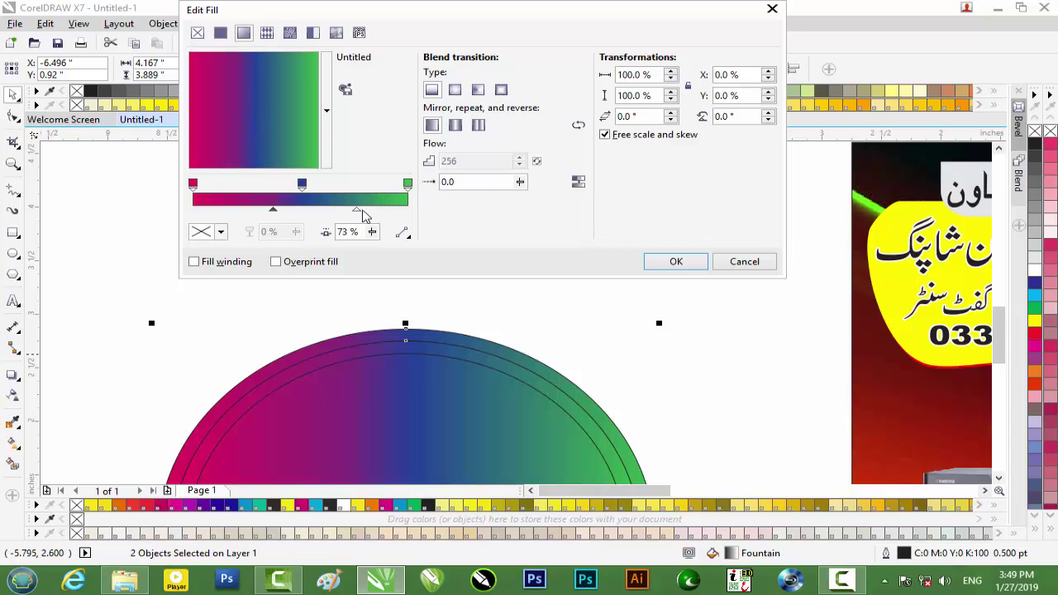
pyautogui.moveTo(365, 213); pyautogui.dragTo(351, 213)
pyautogui.moveTo(303, 182); pyautogui.dragTo(271, 185)
pyautogui.moveTo(323, 212); pyautogui.dragTo(345, 212)
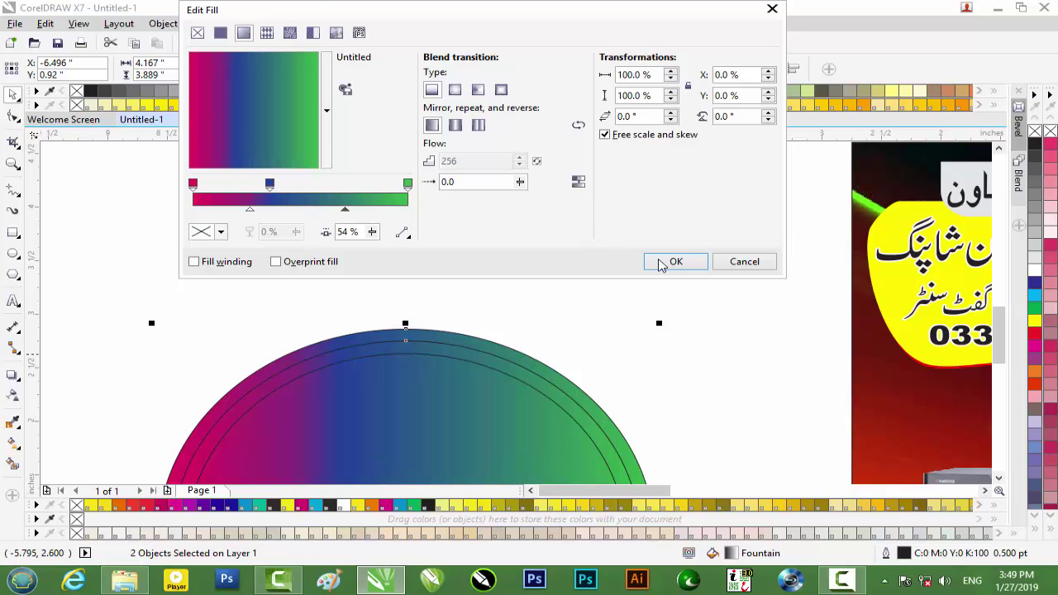
pyautogui.click(661, 263)
# Make a slightly smaller concentric copy of the innermost ellipse and select it together with the original.
pyautogui.scroll(2, 398, 330)
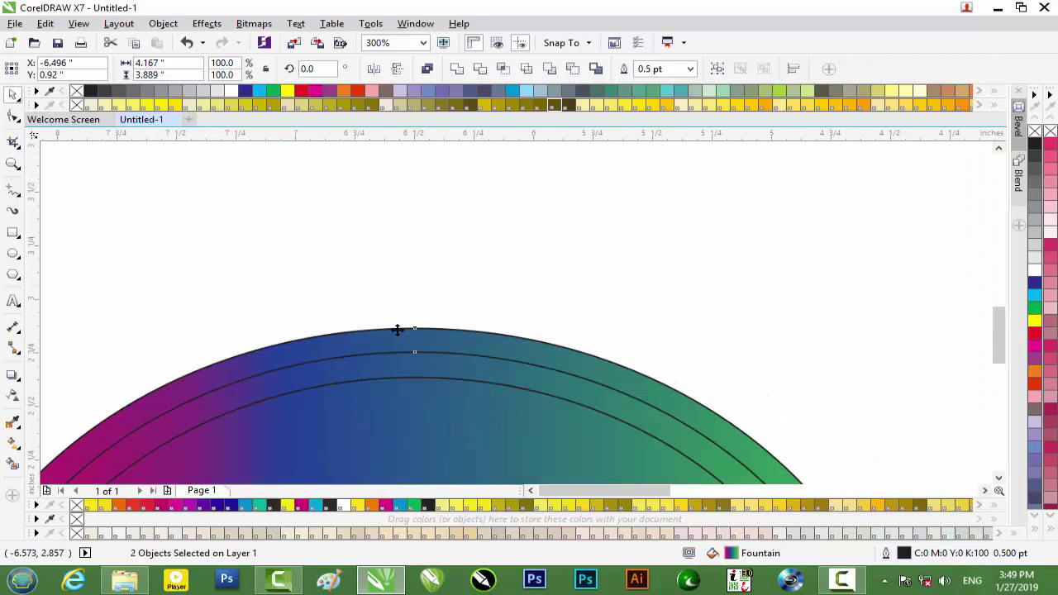
pyautogui.scroll(-2, 397, 330)
pyautogui.click(529, 260)
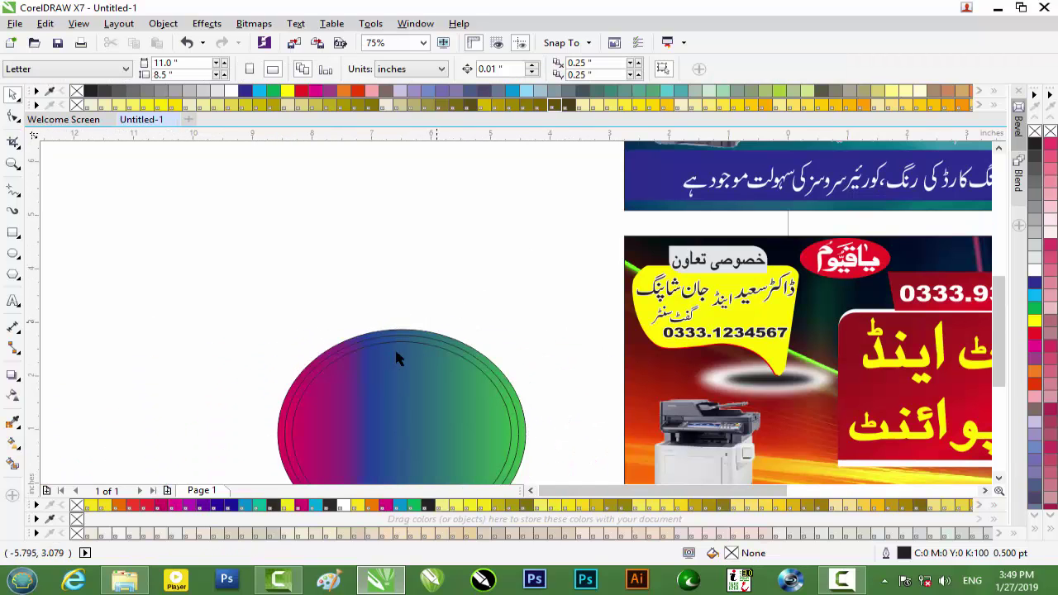
pyautogui.click(413, 345)
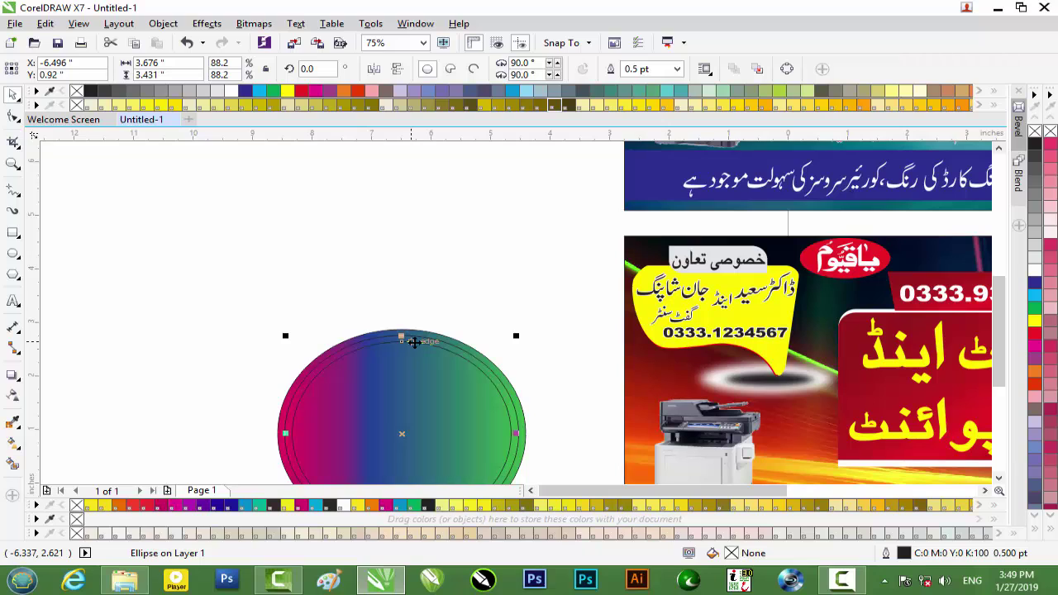
pyautogui.moveTo(516, 336); pyautogui.dragTo(506, 344)
pyautogui.hotkey('ctrl', 'z')
pyautogui.keyDown('shift'); pyautogui.click(443, 356); pyautogui.keyUp('shift')
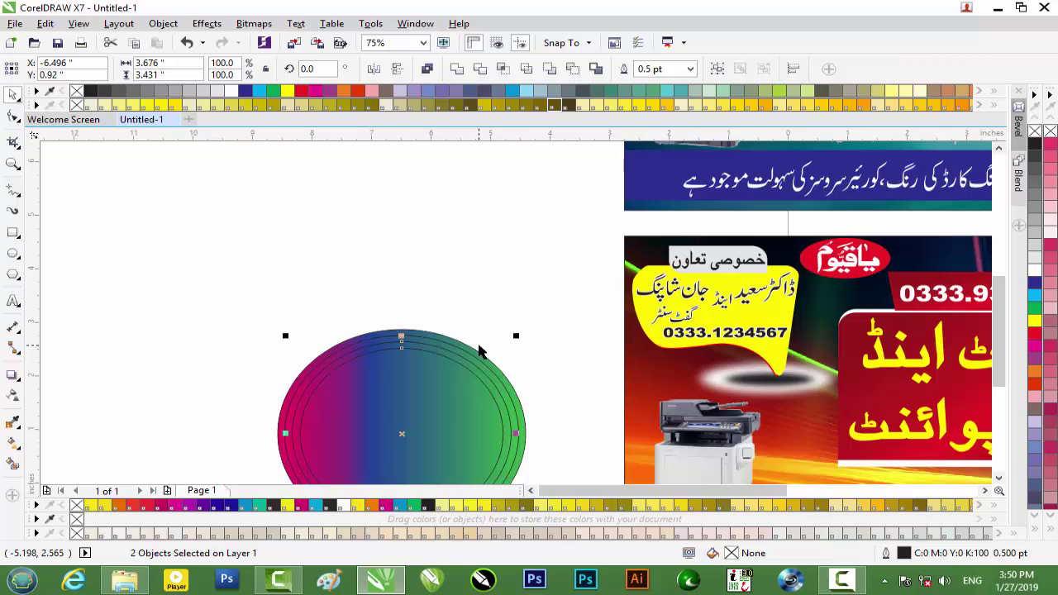
# Start a linear fountain fill on the two innermost ellipses and add a middle colour stop at 48%.
pyautogui.press('F11')
pyautogui.click(194, 183)
pyautogui.doubleClick(219, 193)
pyautogui.moveTo(220, 192); pyautogui.dragTo(303, 210)
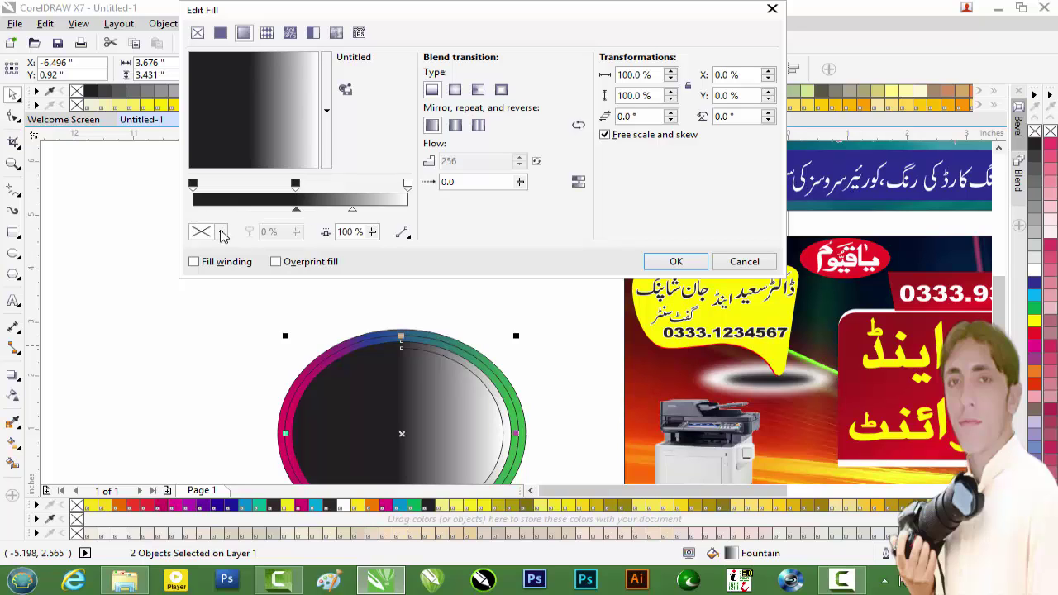
# Set the gradient's start stop to brick red, C15 M87 Y100 K7.
pyautogui.click(193, 183)
pyautogui.click(220, 232)
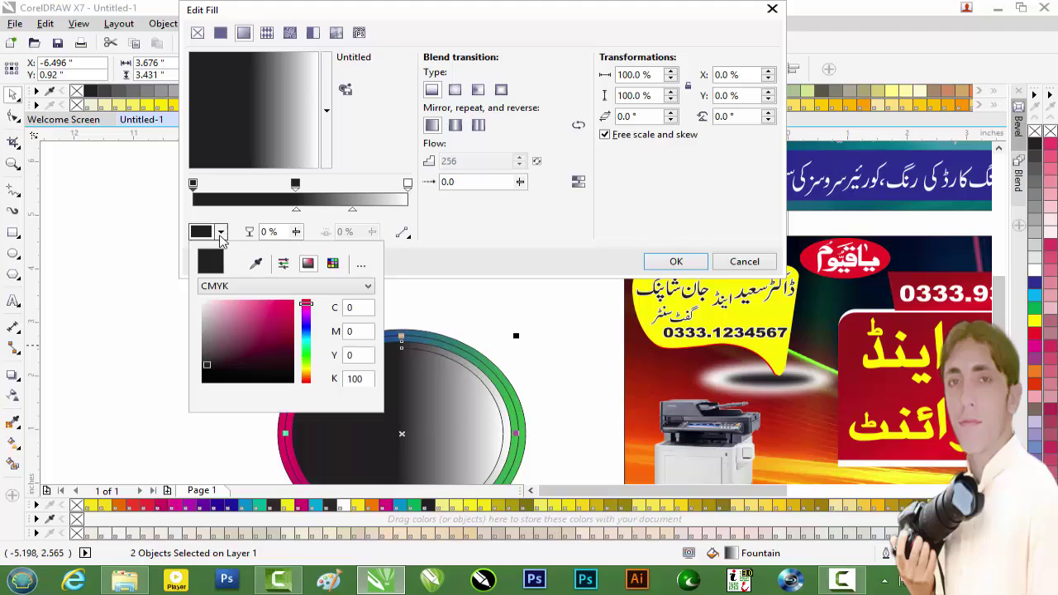
pyautogui.click(306, 378)
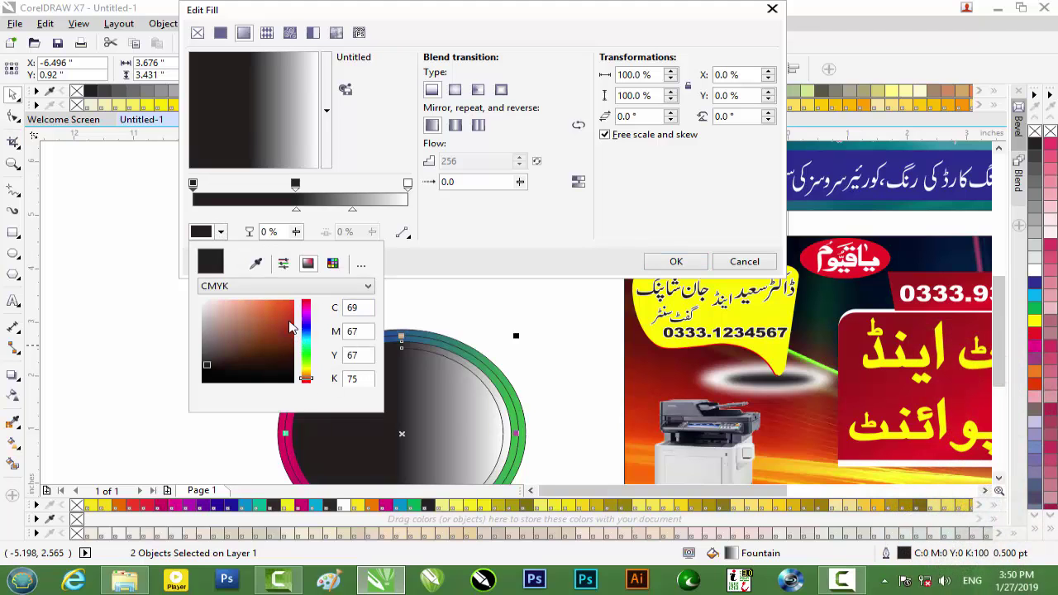
pyautogui.click(285, 316)
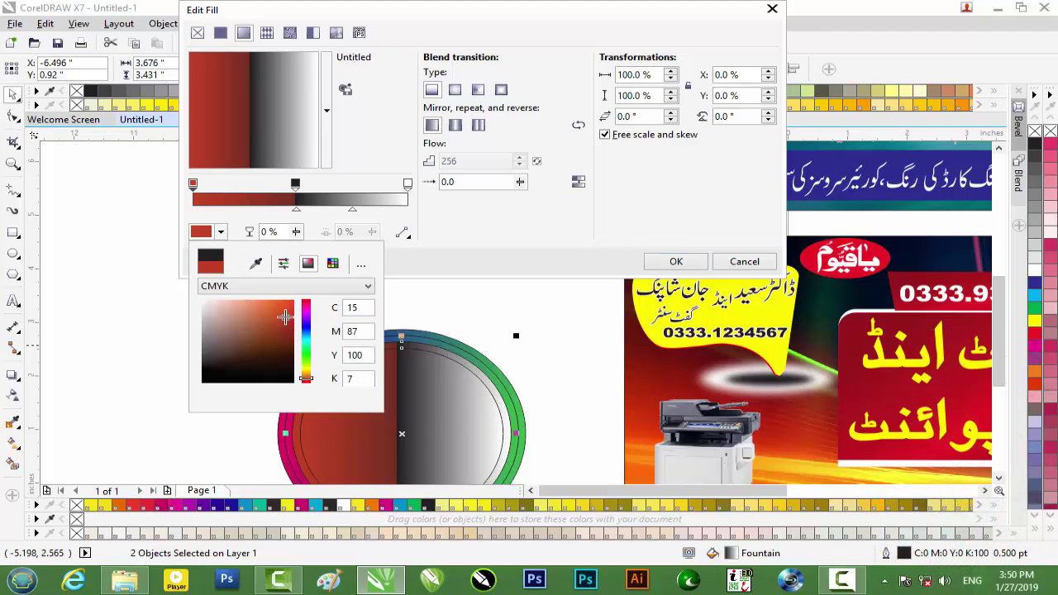
pyautogui.click(461, 260)
# Set the gradient's middle colour stop to a teal green.
pyautogui.click(295, 185)
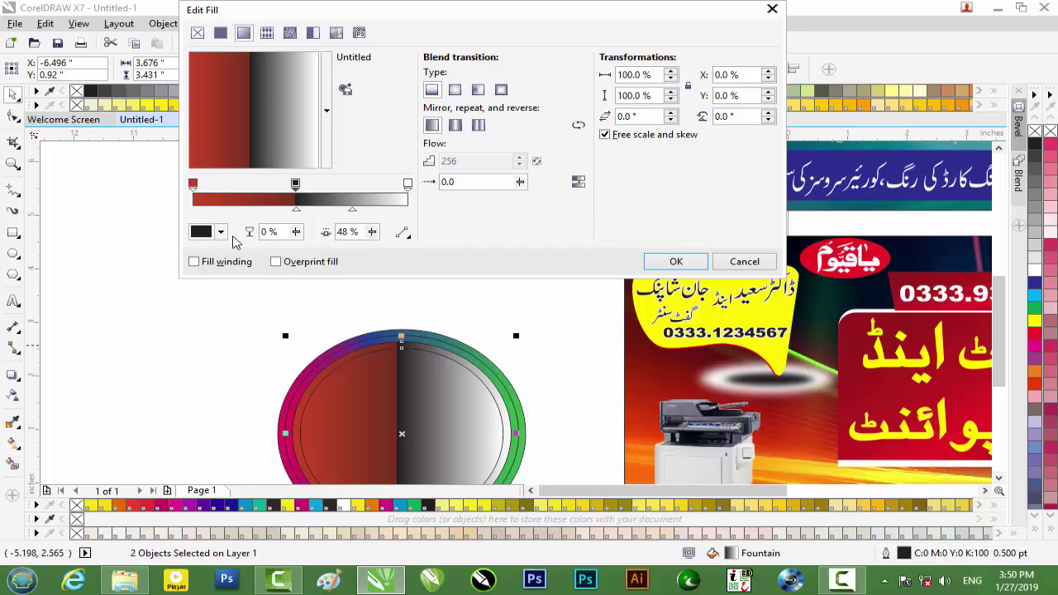
pyautogui.click(220, 232)
pyautogui.click(305, 346)
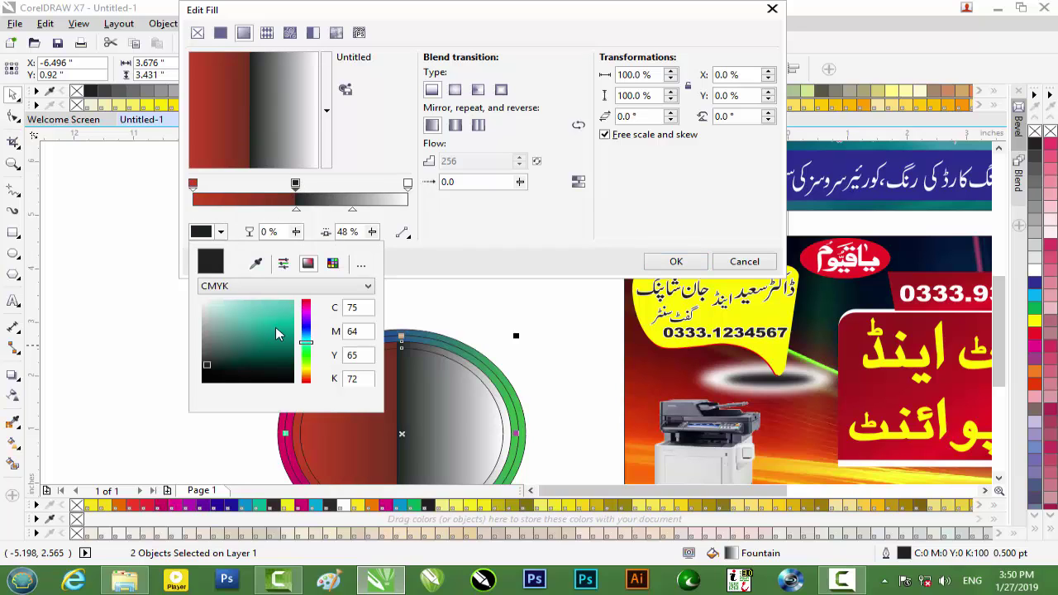
pyautogui.click(278, 327)
# Set the gradient's end stop to yellow-green and apply the fill with the first midpoint shifted towards the red stop.
pyautogui.click(408, 190)
pyautogui.click(407, 185)
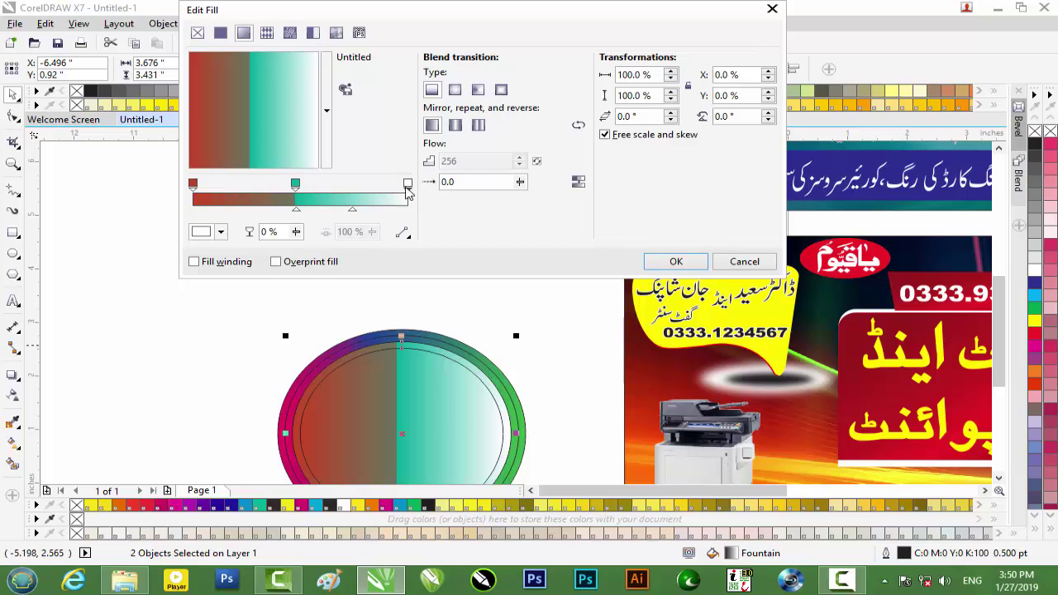
pyautogui.click(220, 232)
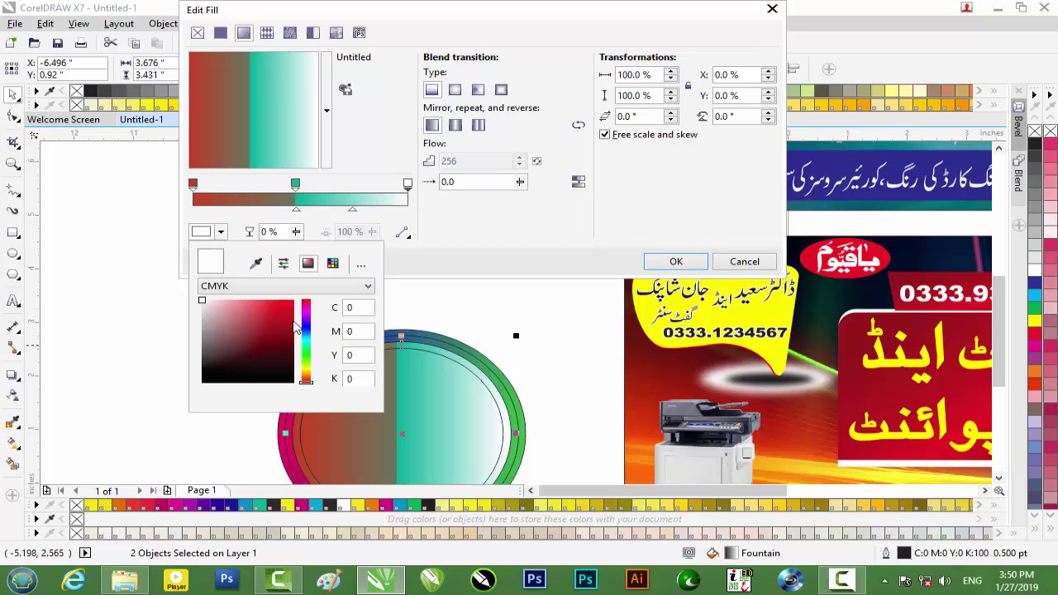
pyautogui.moveTo(307, 377); pyautogui.dragTo(305, 366)
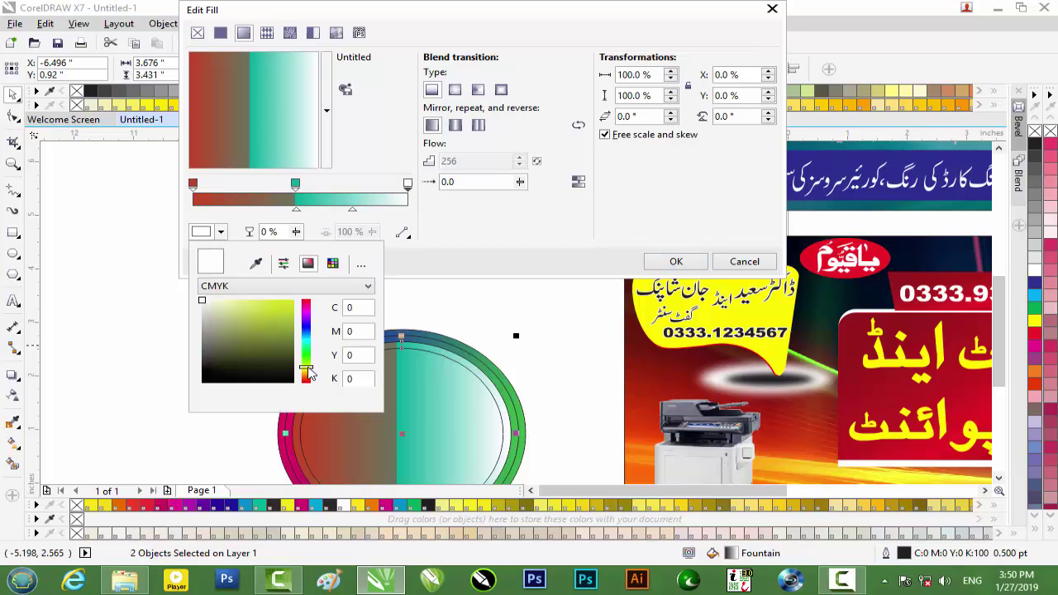
pyautogui.click(287, 322)
pyautogui.click(443, 273)
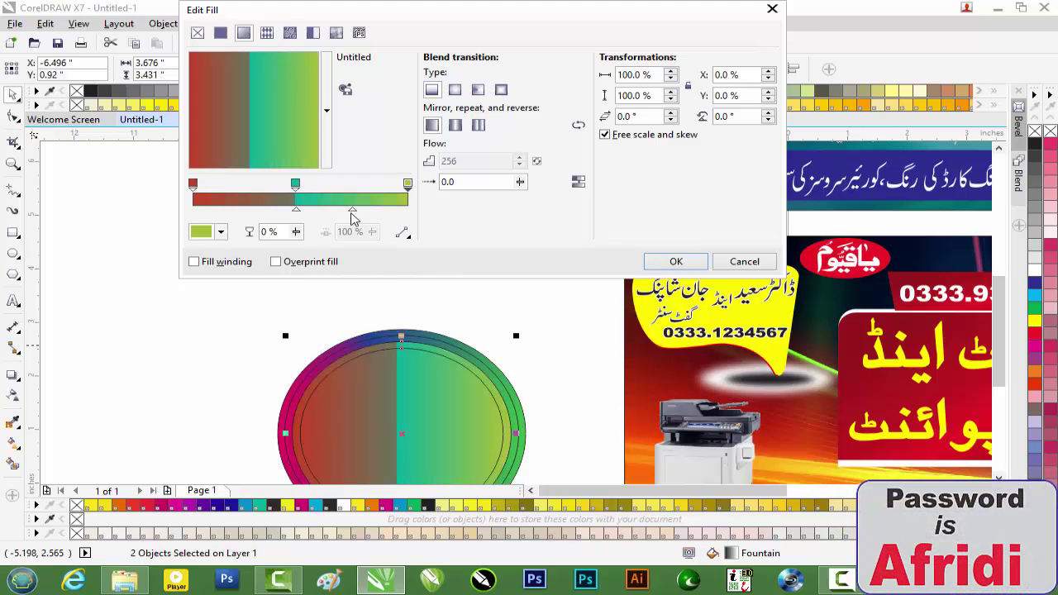
pyautogui.moveTo(292, 214); pyautogui.dragTo(269, 214)
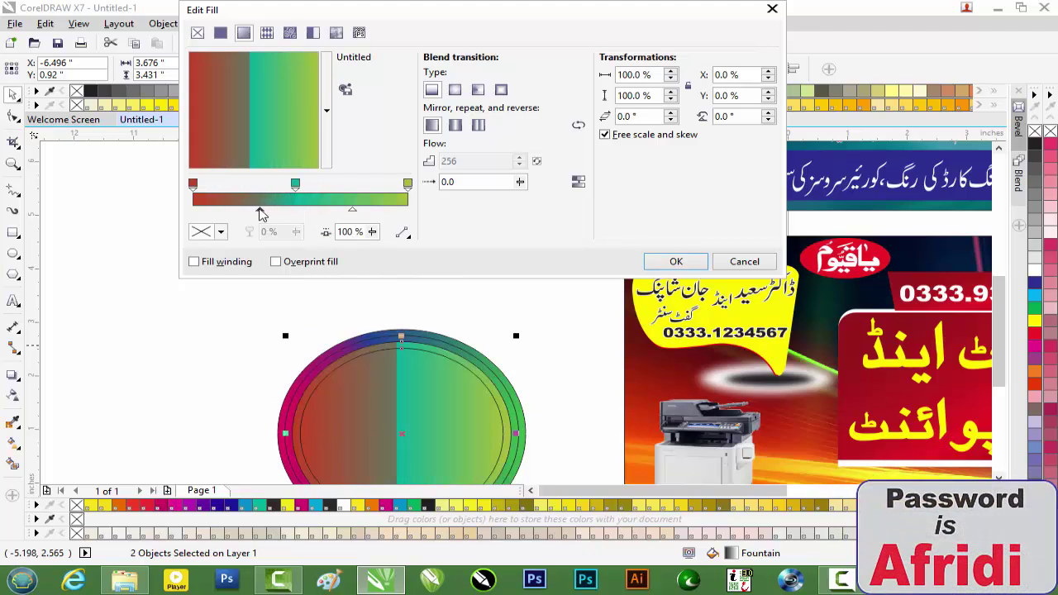
pyautogui.click(676, 261)
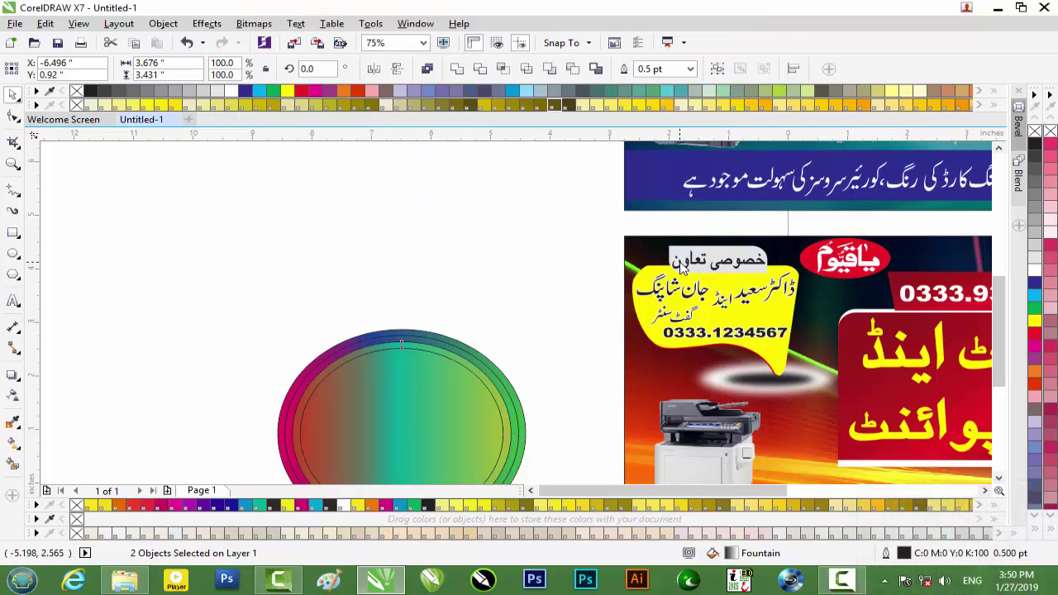
# Make a concentric copy of the innermost ellipse, scaled down to about 3.22 by 3.01 inches.
pyautogui.scroll(2, 380, 336)
pyautogui.scroll(-1, 385, 330)
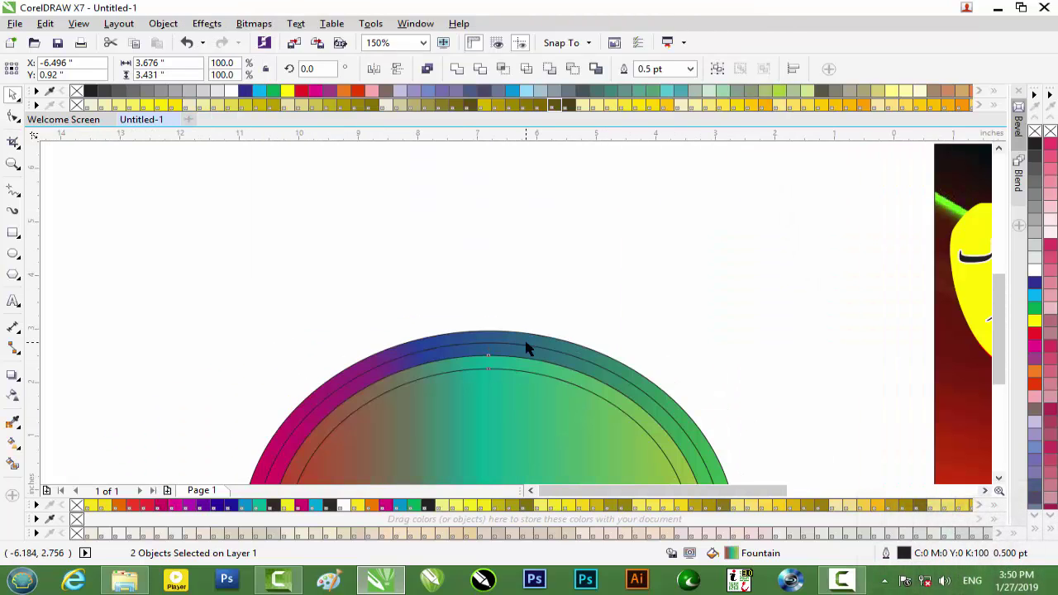
pyautogui.scroll(-1, 525, 348)
pyautogui.scroll(-1, 538, 385)
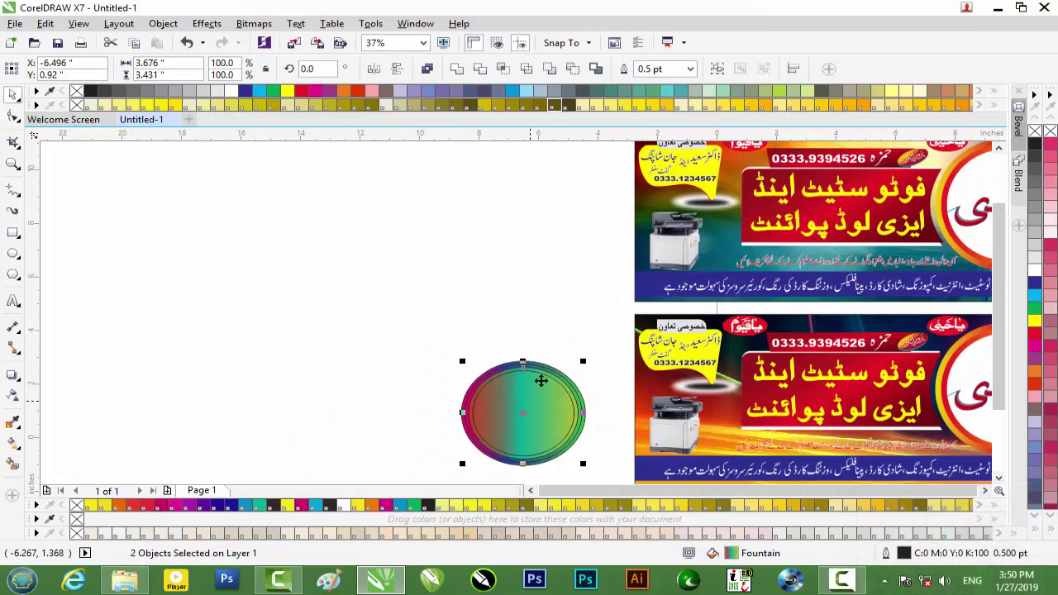
pyautogui.click(562, 361)
pyautogui.click(528, 406)
pyautogui.scroll(2, 545, 395)
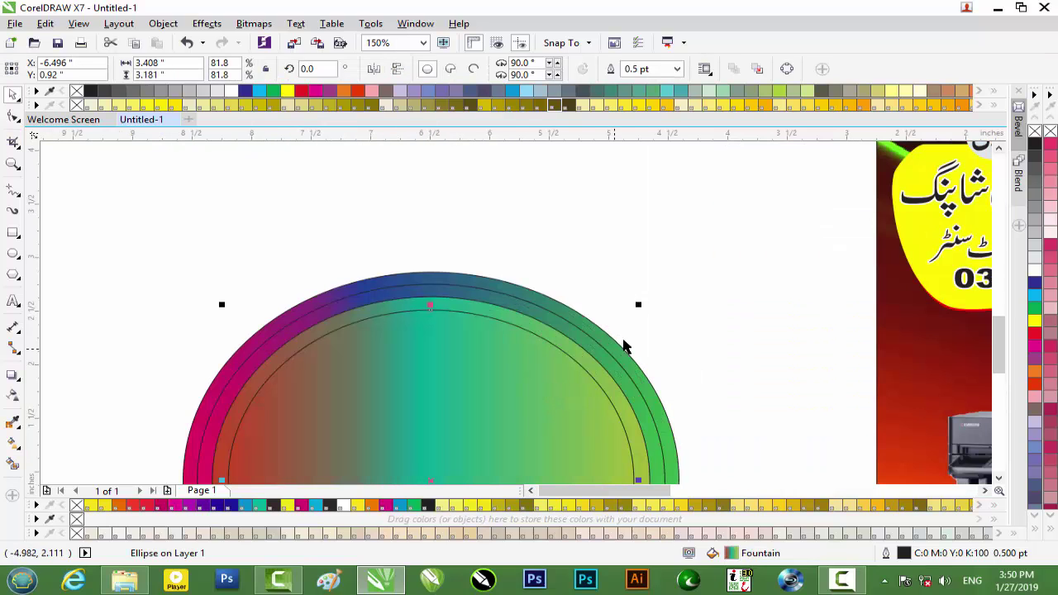
pyautogui.moveTo(638, 303); pyautogui.dragTo(626, 314)
pyautogui.click(736, 308)
# Fill the new innermost ellipse with white.
pyautogui.click(600, 372)
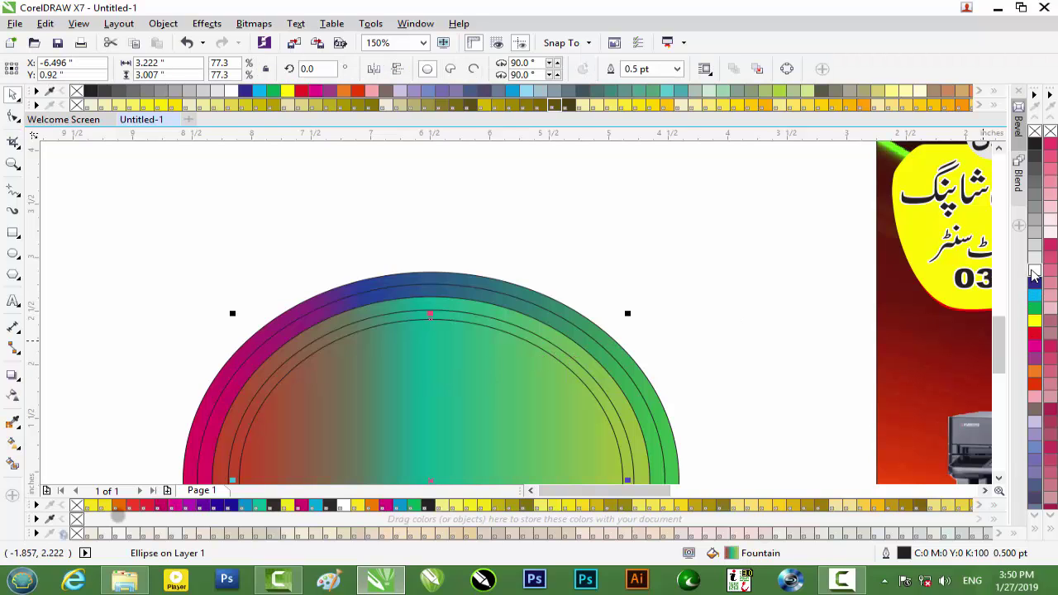
pyautogui.click(1032, 270)
pyautogui.click(704, 277)
# Select all five concentric ellipses and remove their outlines.
pyautogui.scroll(-2, 689, 285)
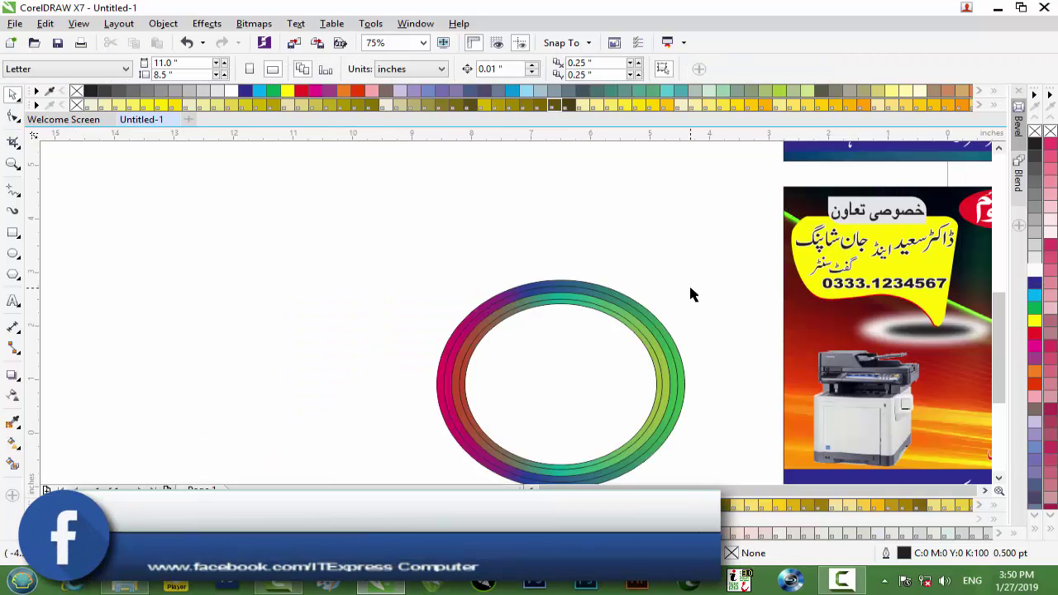
pyautogui.scroll(-1, 689, 288)
pyautogui.scroll(2, 689, 288)
pyautogui.scroll(-1, 689, 288)
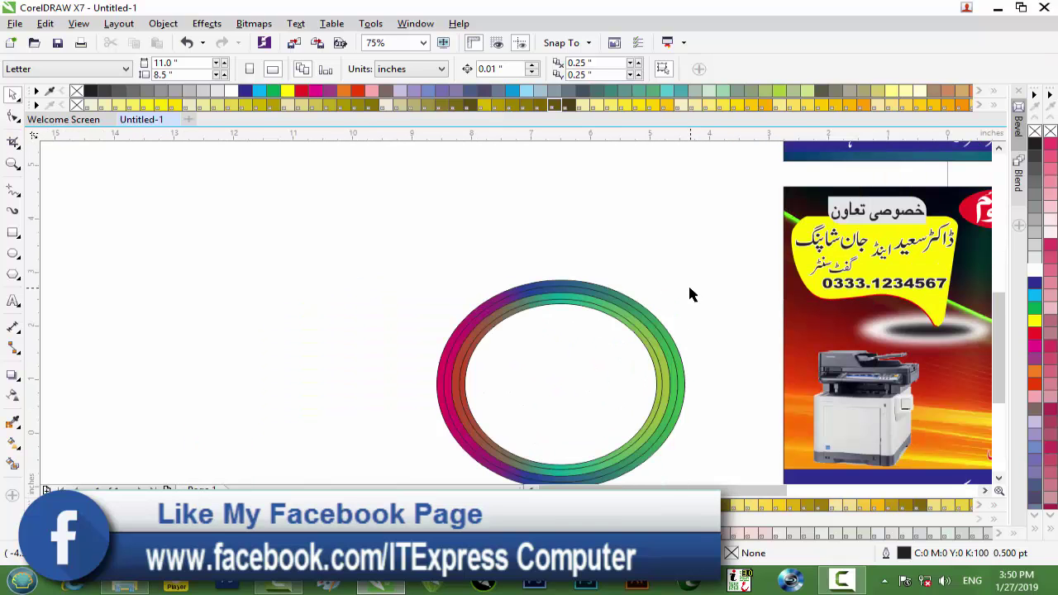
pyautogui.moveTo(705, 264); pyautogui.dragTo(439, 460)
pyautogui.scroll(2, 574, 440)
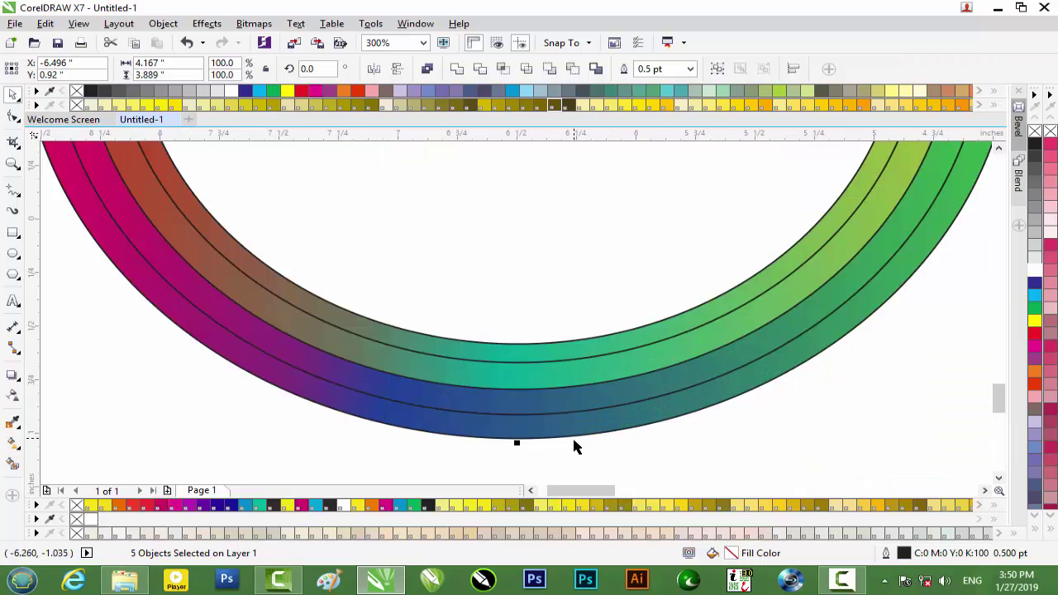
pyautogui.scroll(-1, 576, 446)
pyautogui.rightClick(1034, 131)
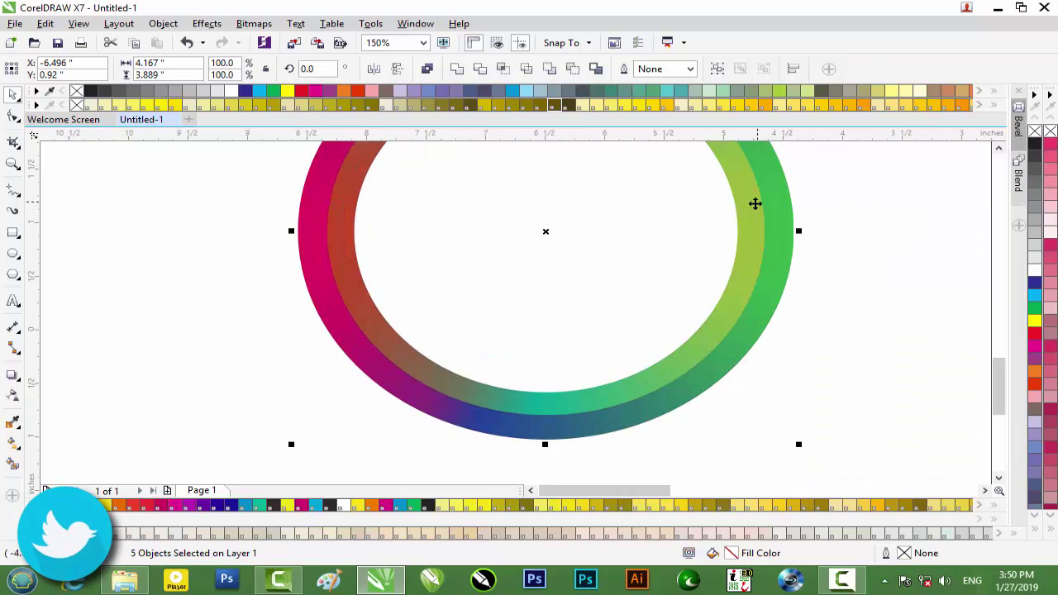
# Delete the five selected ellipses of the finished ring emblem.
pyautogui.scroll(-2, 755, 203)
pyautogui.scroll(1, 753, 205)
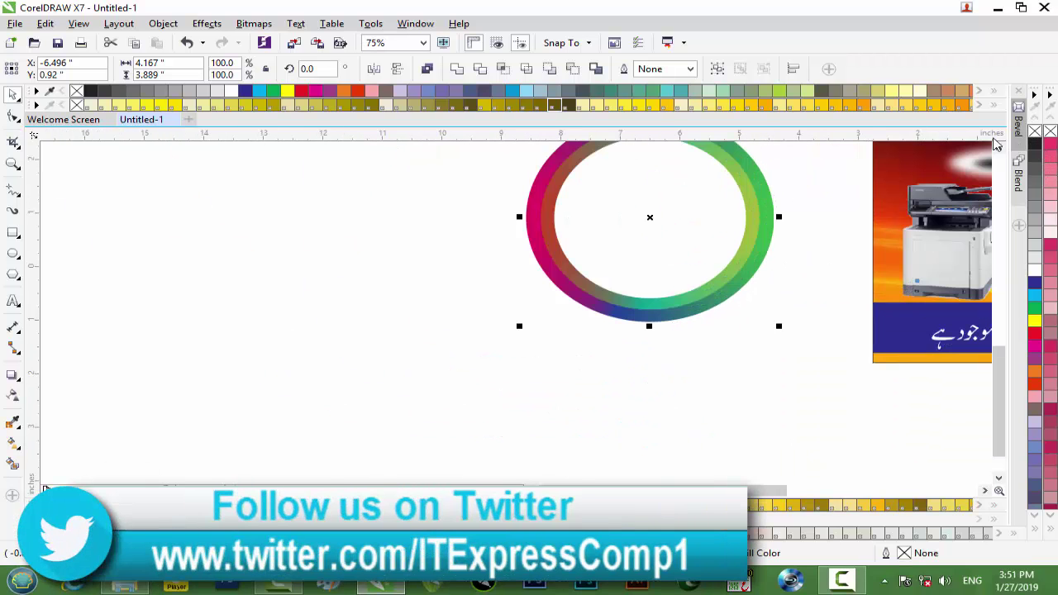
pyautogui.scroll(3, 778, 245)
pyautogui.scroll(2, 671, 259)
pyautogui.scroll(-2, 671, 259)
pyautogui.scroll(-1, 785, 261)
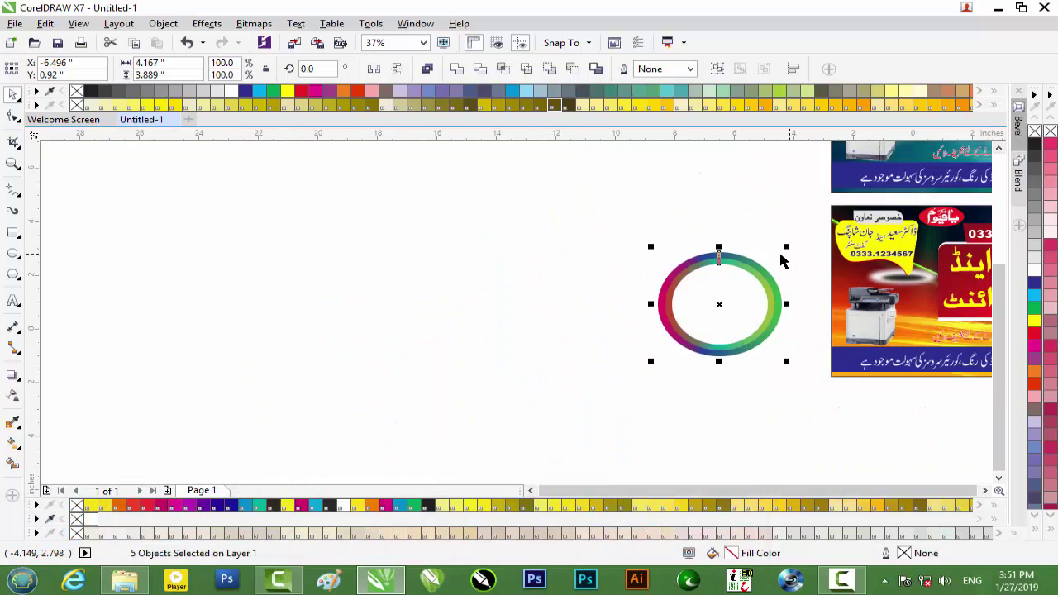
pyautogui.press('Delete')
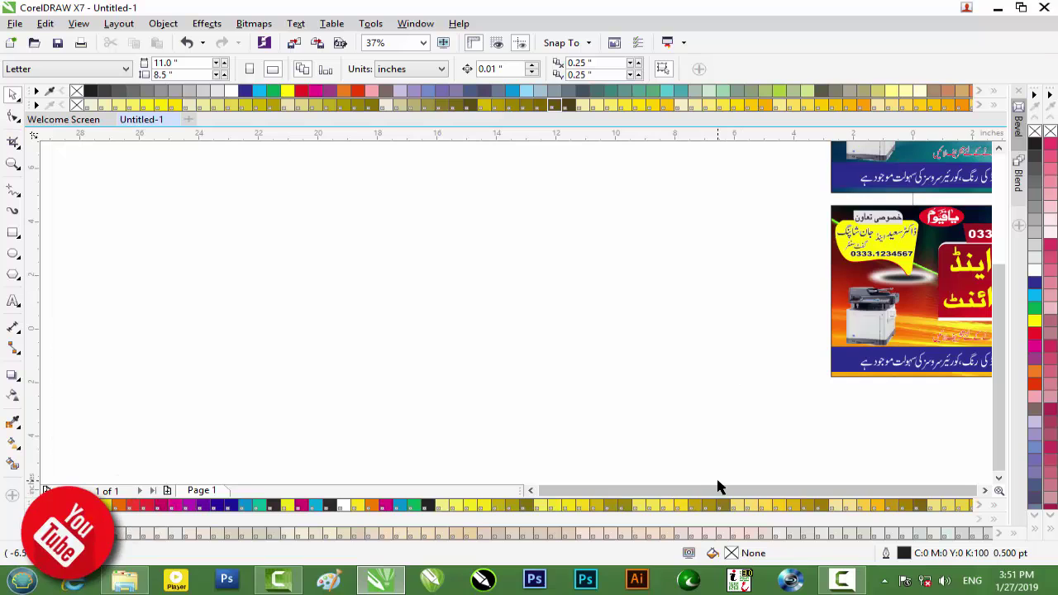
# Draw a rectangle about 7.67 by 3.94 inches in the empty area beside the reference banner.
pyautogui.click(986, 491)
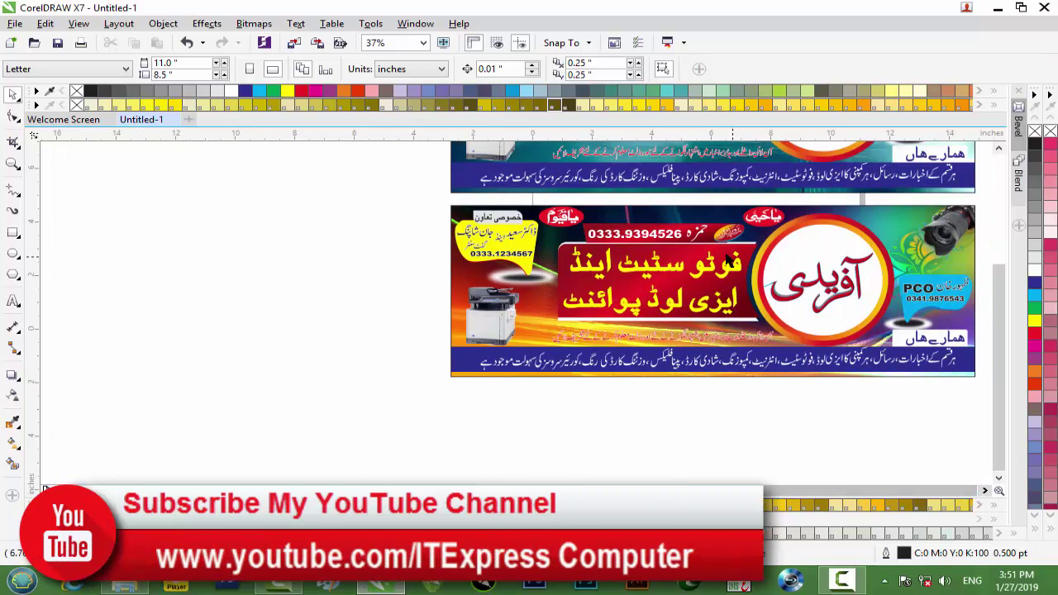
pyautogui.scroll(2, 790, 224)
pyautogui.scroll(-2, 775, 217)
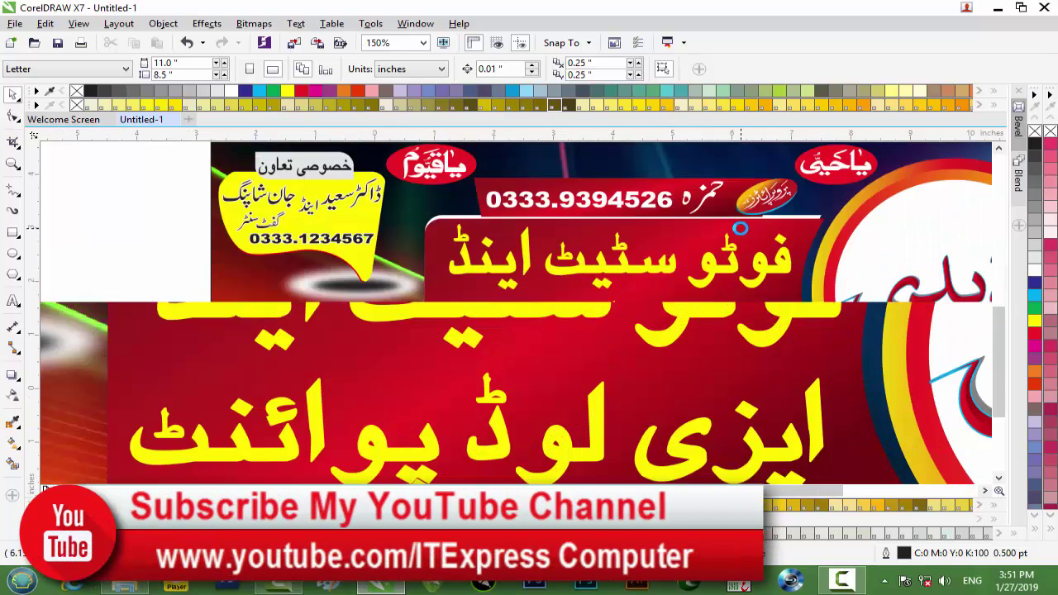
pyautogui.click(12, 232)
pyautogui.moveTo(178, 318); pyautogui.dragTo(405, 425)
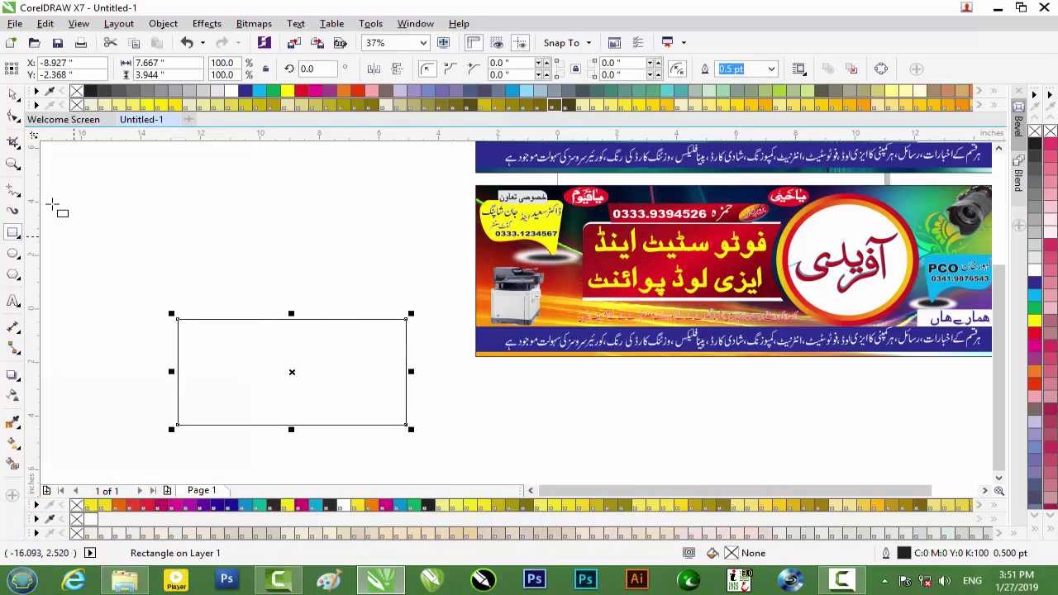
# Round the rectangle's upper-left corner to a 0.5-inch radius and convert the rectangle to curves.
pyautogui.click(12, 115)
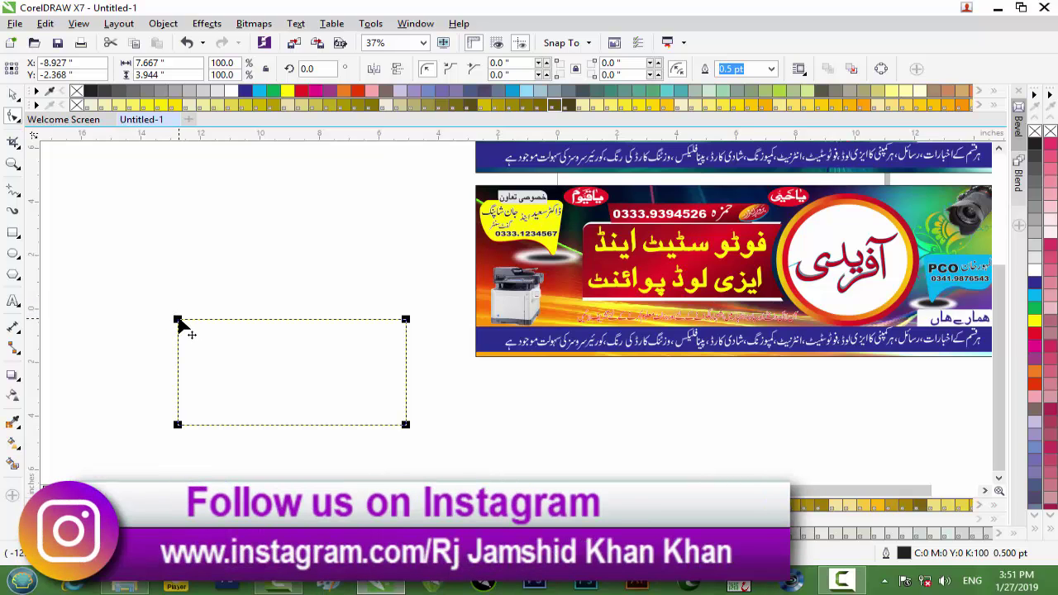
pyautogui.moveTo(178, 322); pyautogui.dragTo(176, 334)
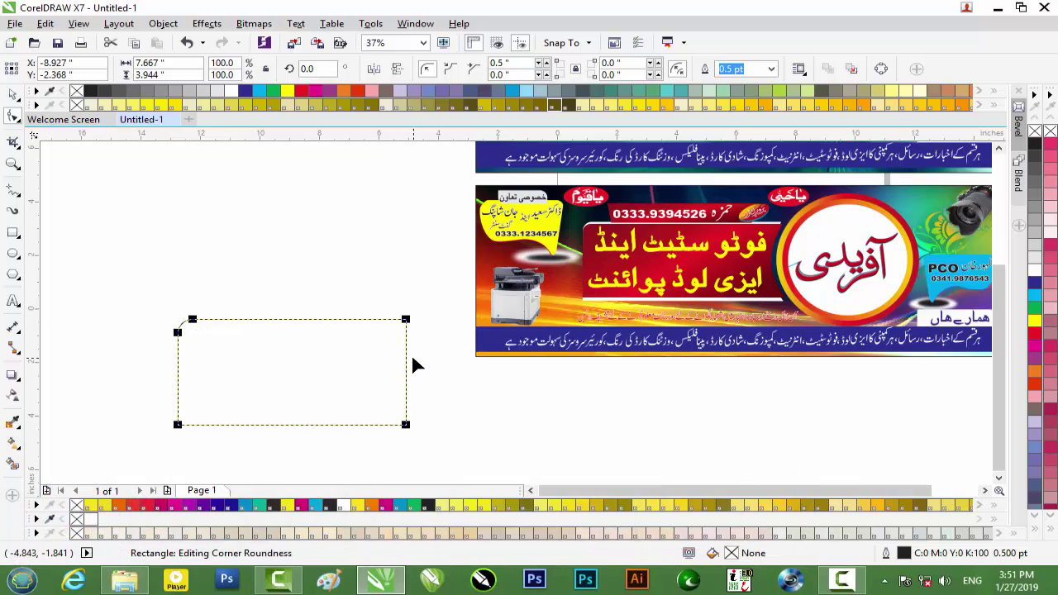
pyautogui.rightClick(405, 326)
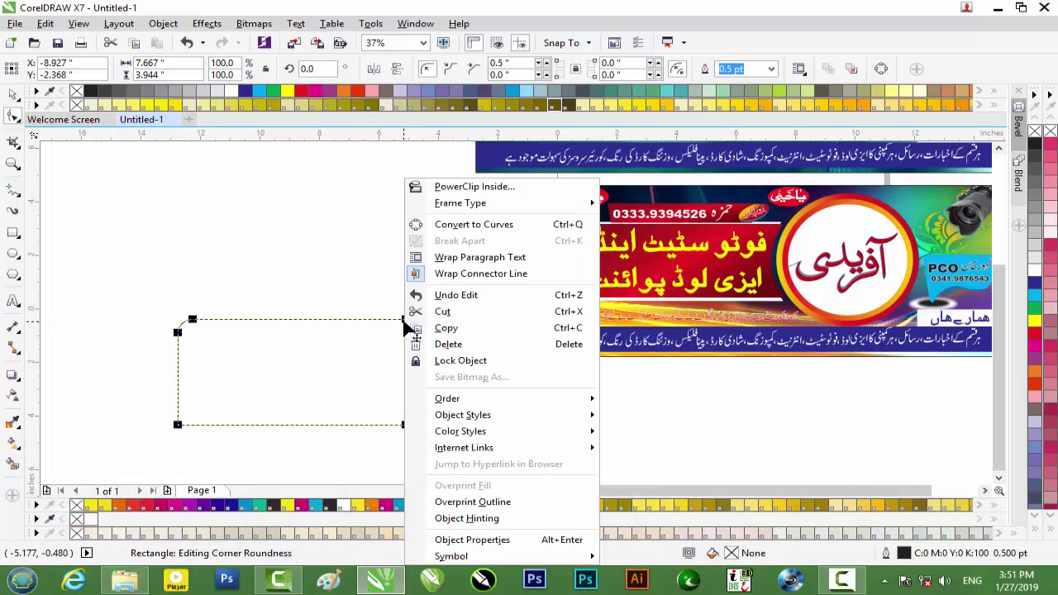
pyautogui.click(408, 221)
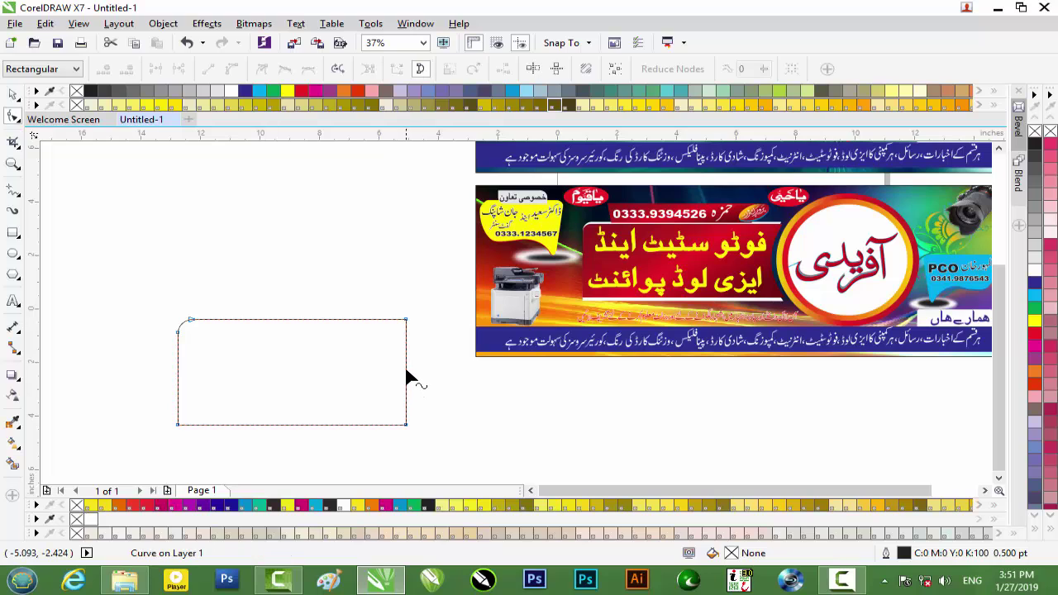
pyautogui.doubleClick(406, 371)
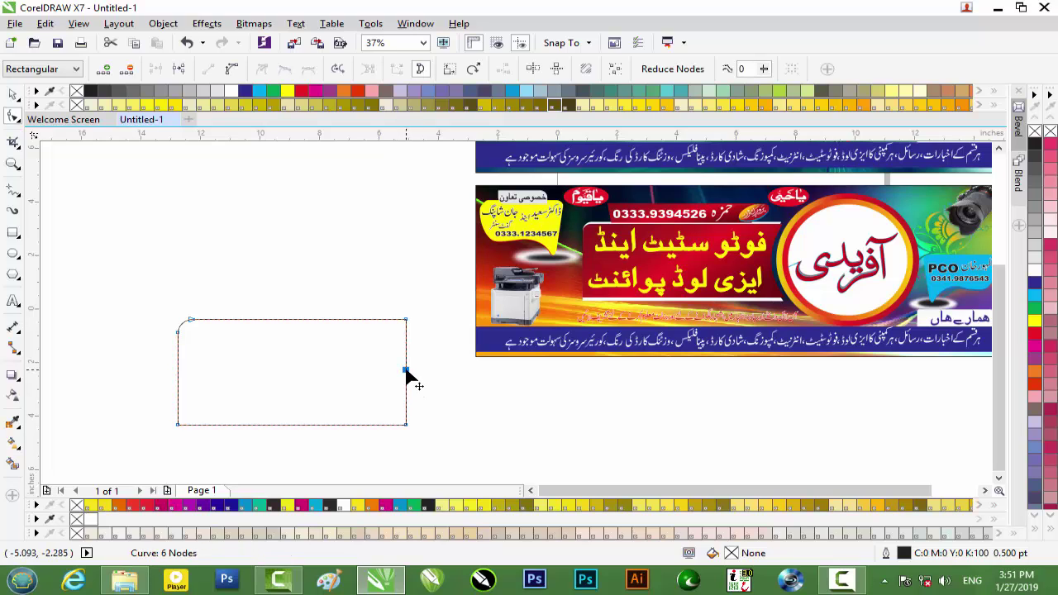
pyautogui.rightClick(406, 371)
pyautogui.click(463, 174)
pyautogui.hotkey('ctrl', 'z')
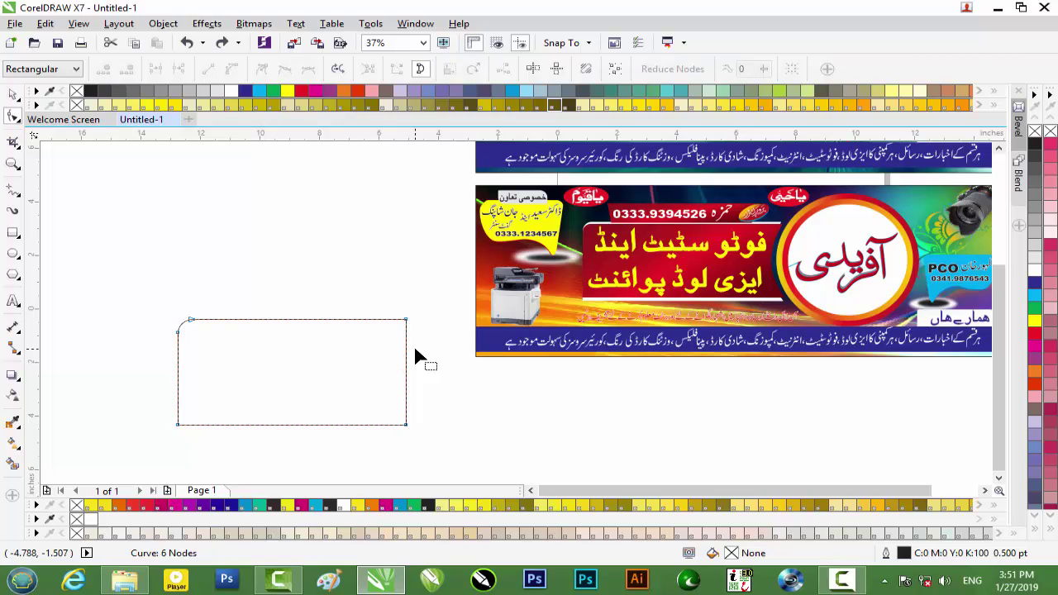
# Convert the shape's right edge to a curved segment and bend it inward into a concave arc.
pyautogui.rightClick(408, 374)
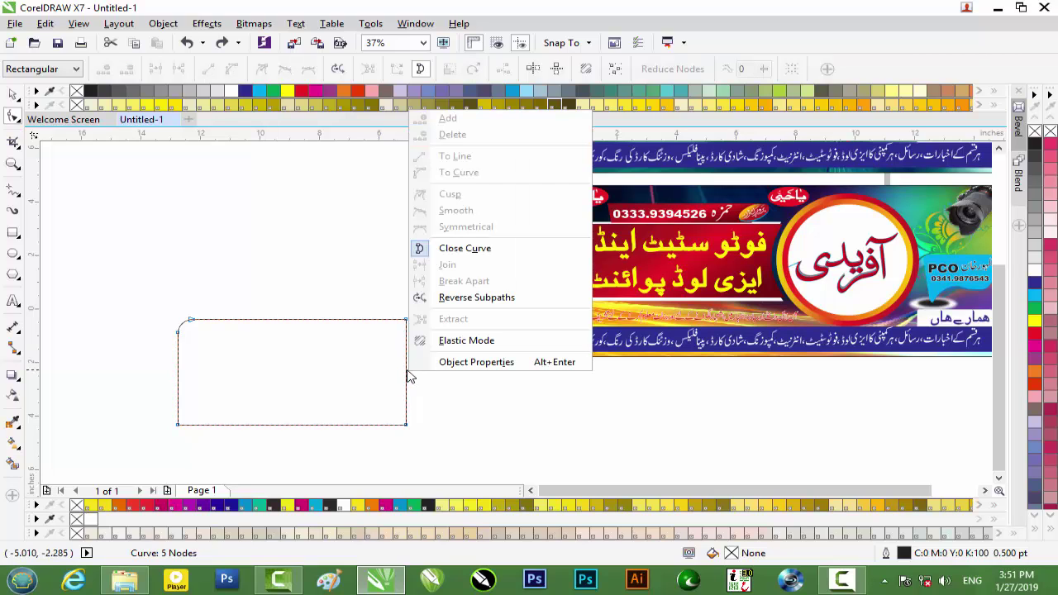
pyautogui.click(406, 372)
pyautogui.rightClick(406, 372)
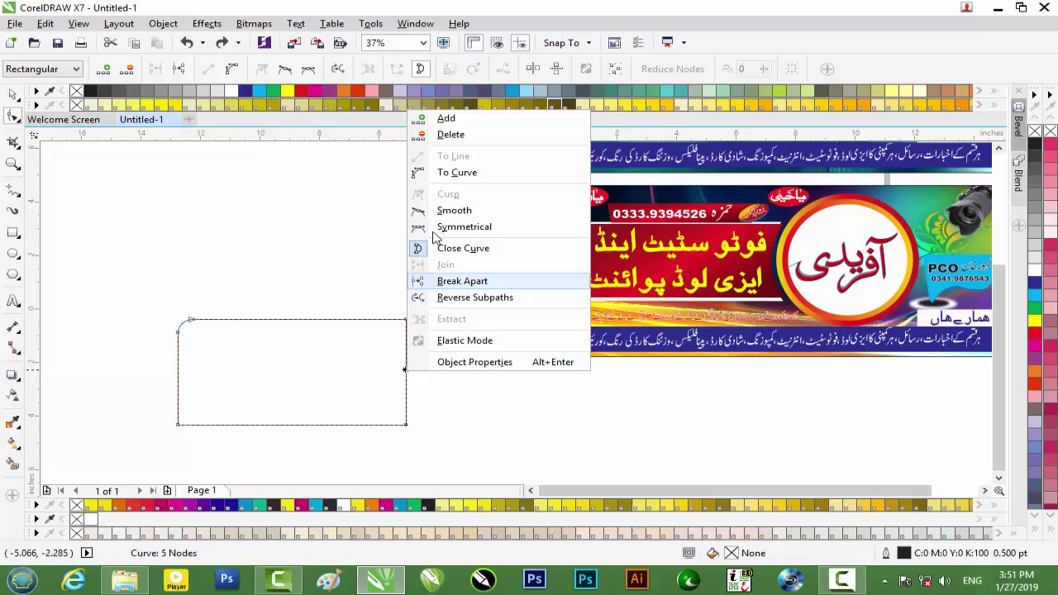
pyautogui.click(451, 175)
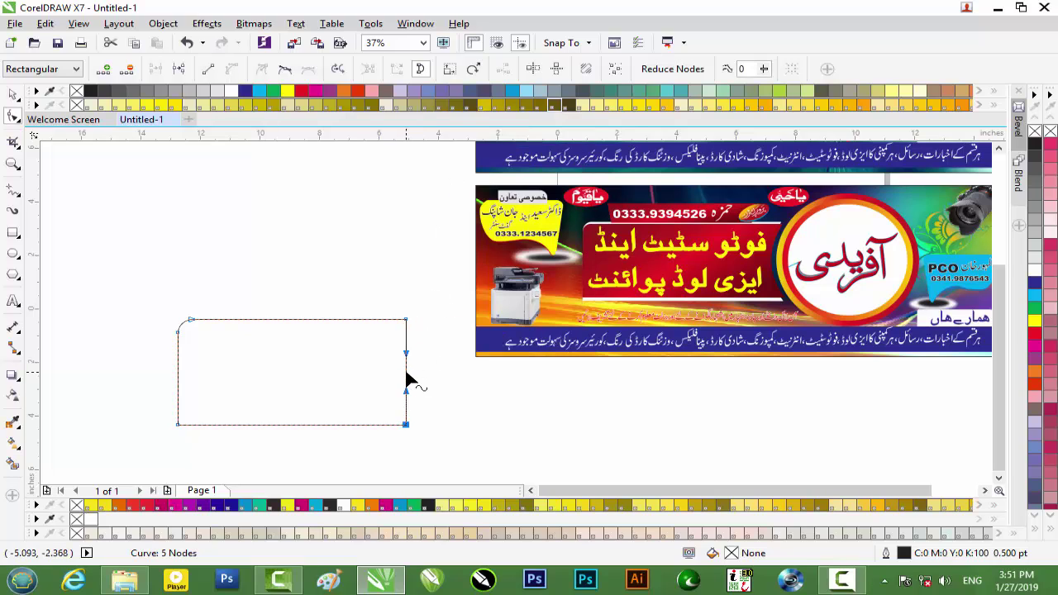
pyautogui.moveTo(406, 373); pyautogui.dragTo(373, 372)
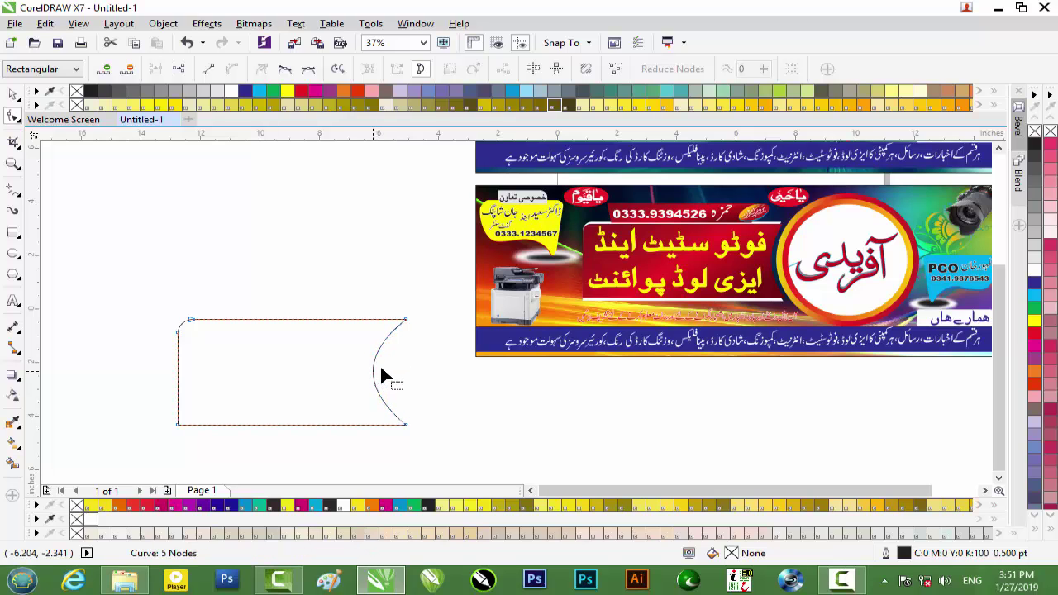
pyautogui.click(13, 94)
pyautogui.click(243, 218)
pyautogui.click(292, 369)
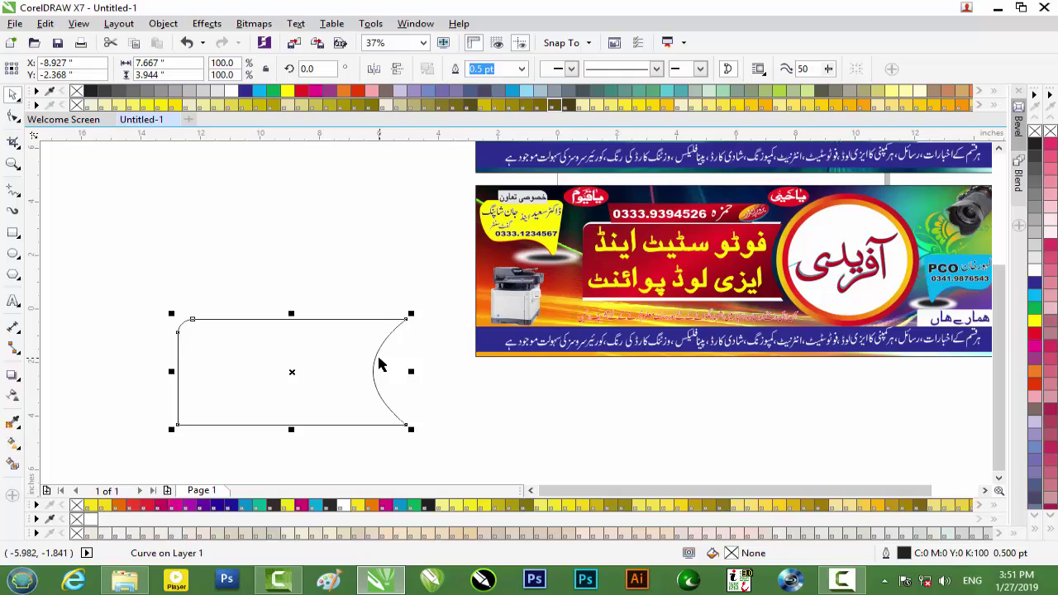
pyautogui.press('F11')
pyautogui.click(192, 182)
pyautogui.click(219, 232)
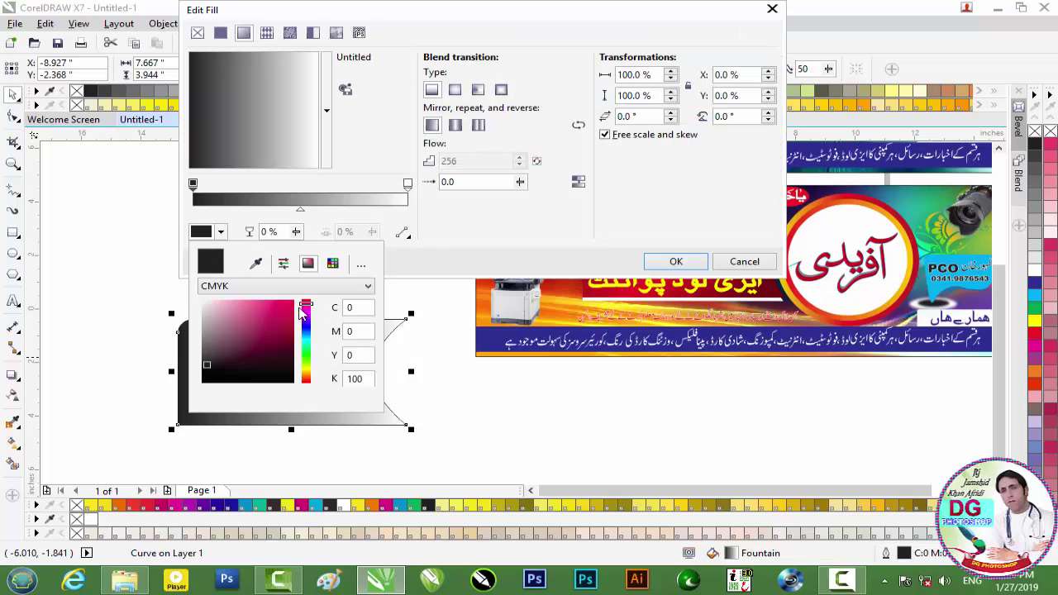
pyautogui.click(304, 379)
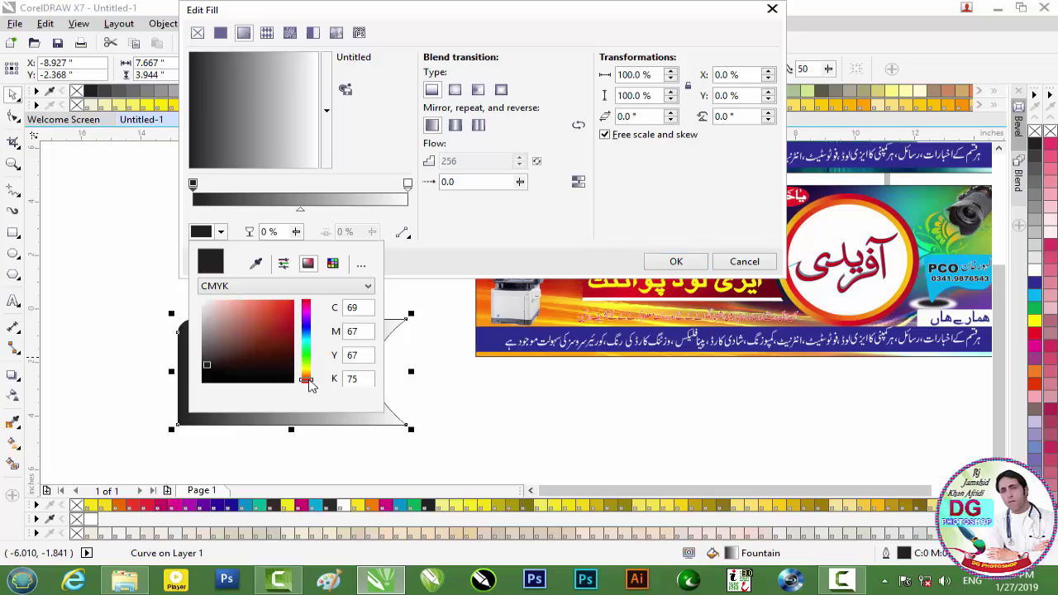
pyautogui.moveTo(282, 309); pyautogui.dragTo(287, 313)
pyautogui.click(441, 257)
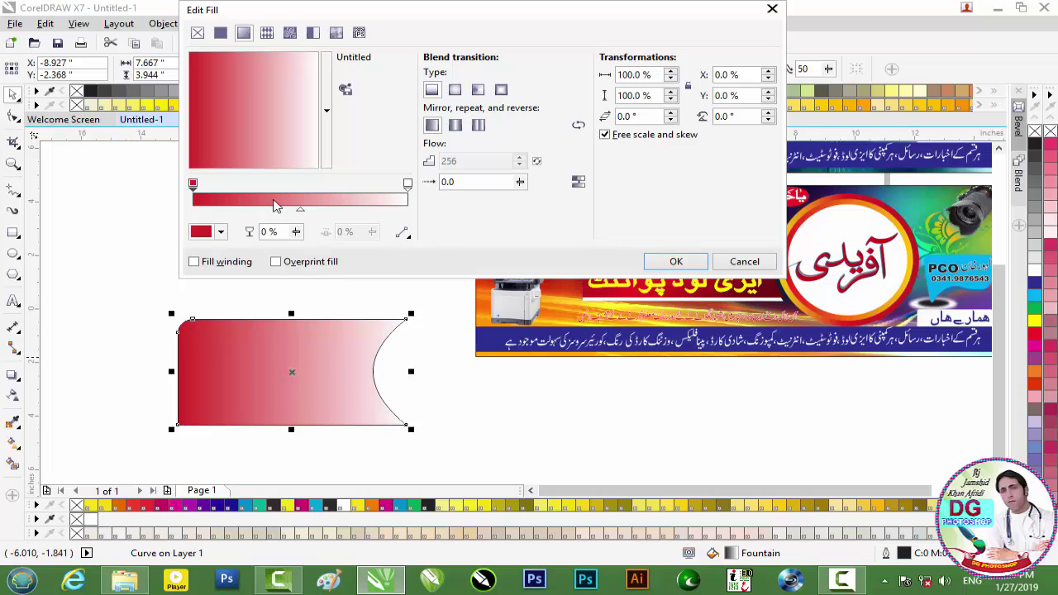
pyautogui.click(193, 184)
pyautogui.moveTo(226, 187); pyautogui.dragTo(282, 188)
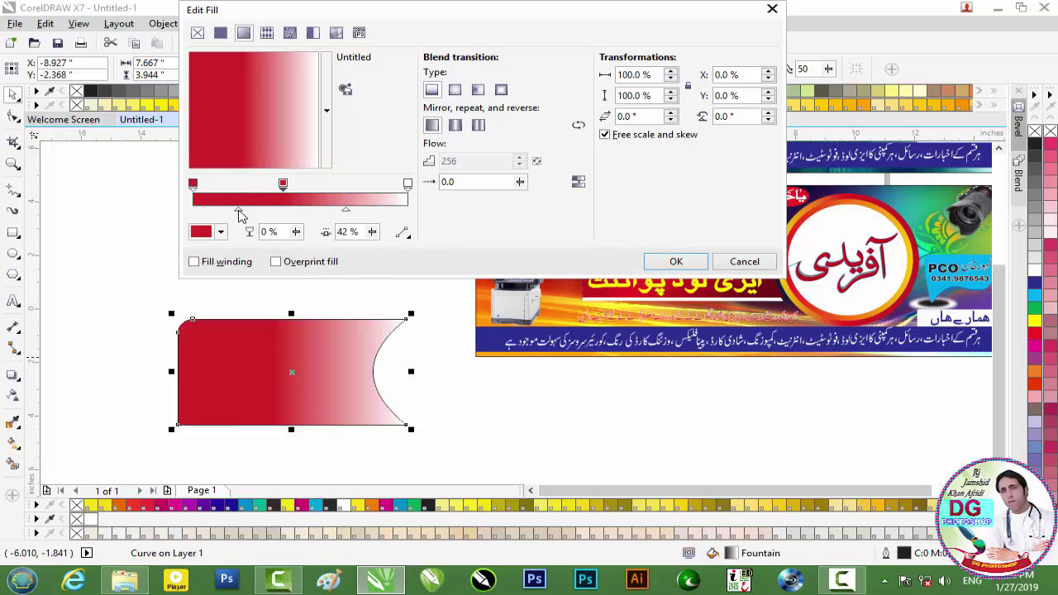
pyautogui.click(407, 185)
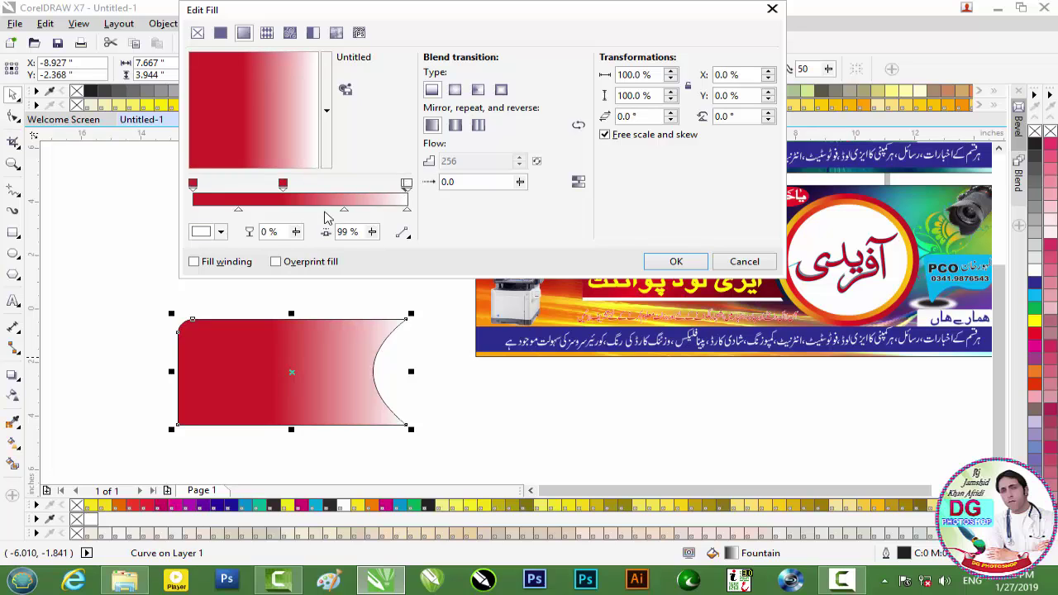
pyautogui.click(407, 185)
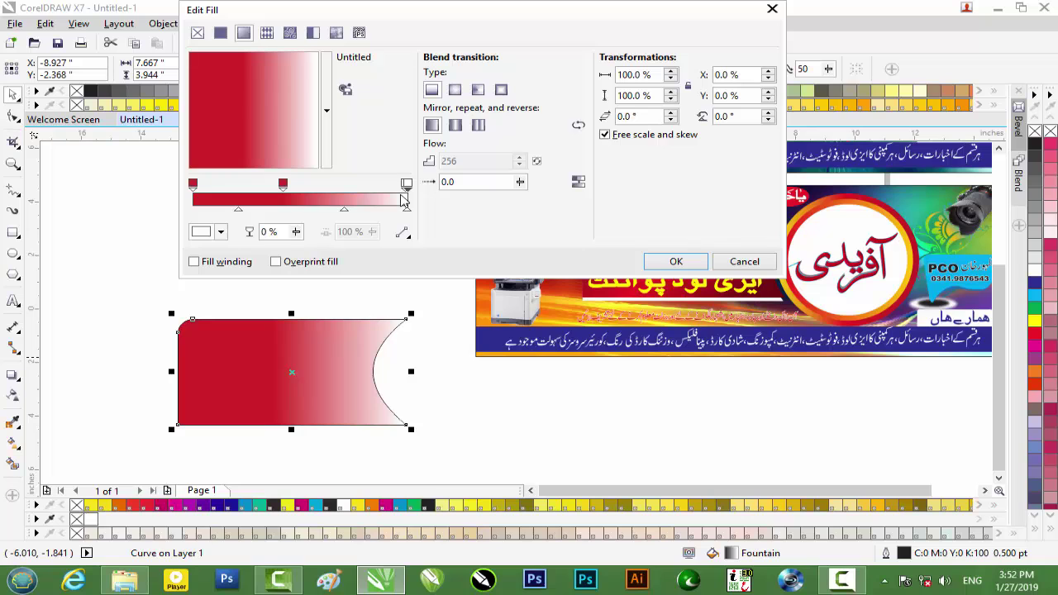
pyautogui.click(732, 263)
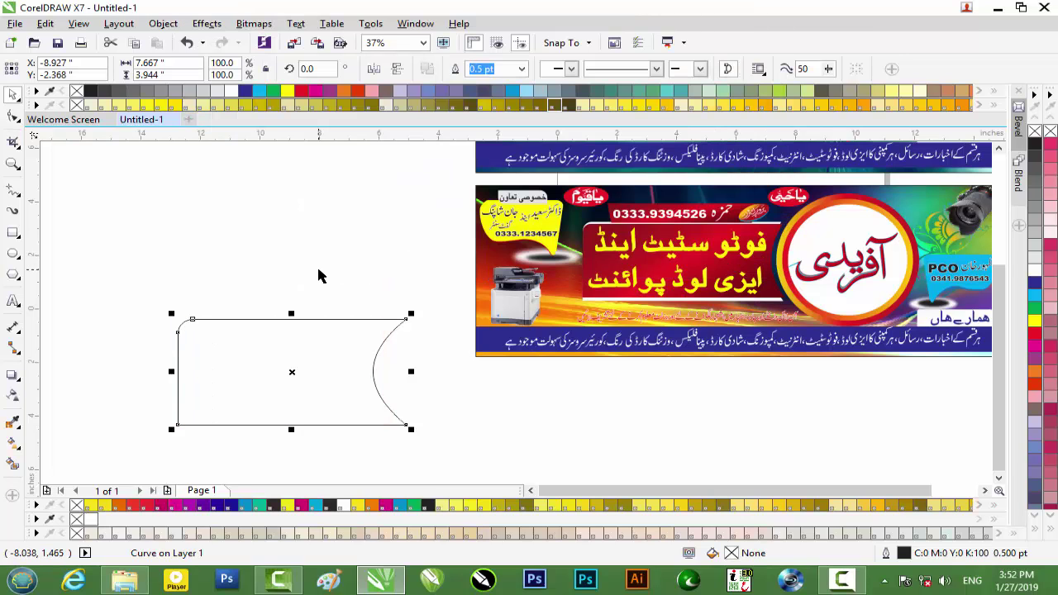
# Start a linear fountain fill on the concave-sided panel with a red start colour (C11 M100 Y100 K4).
pyautogui.press('F11')
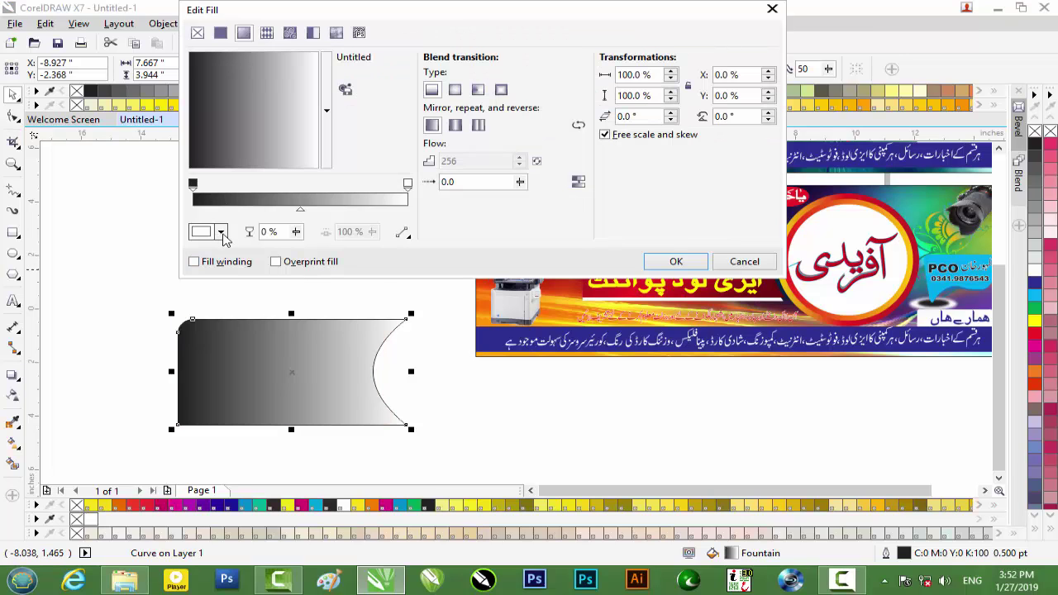
pyautogui.click(222, 232)
pyautogui.click(286, 312)
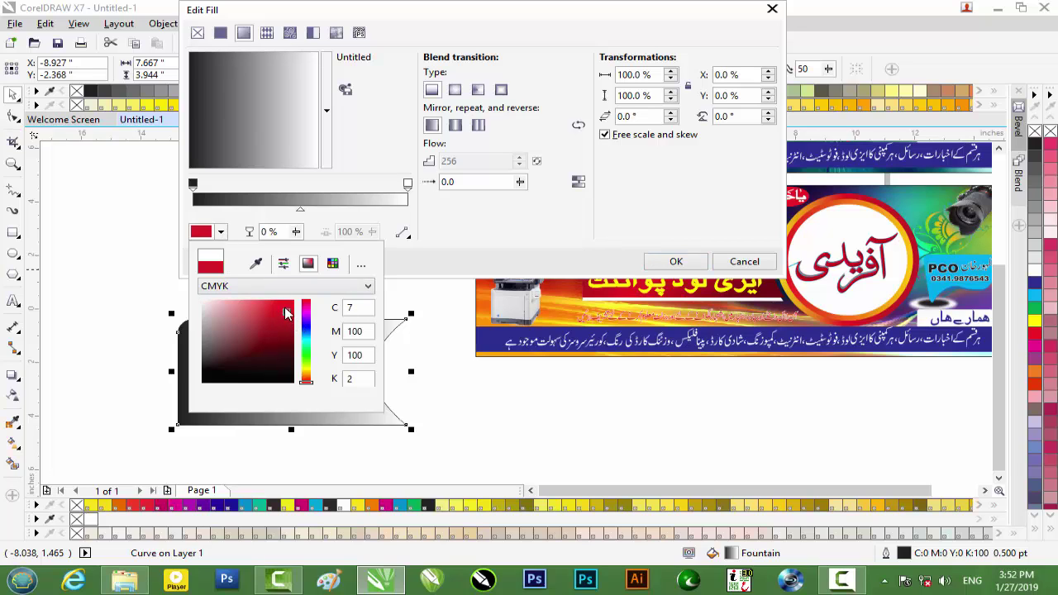
pyautogui.click(192, 183)
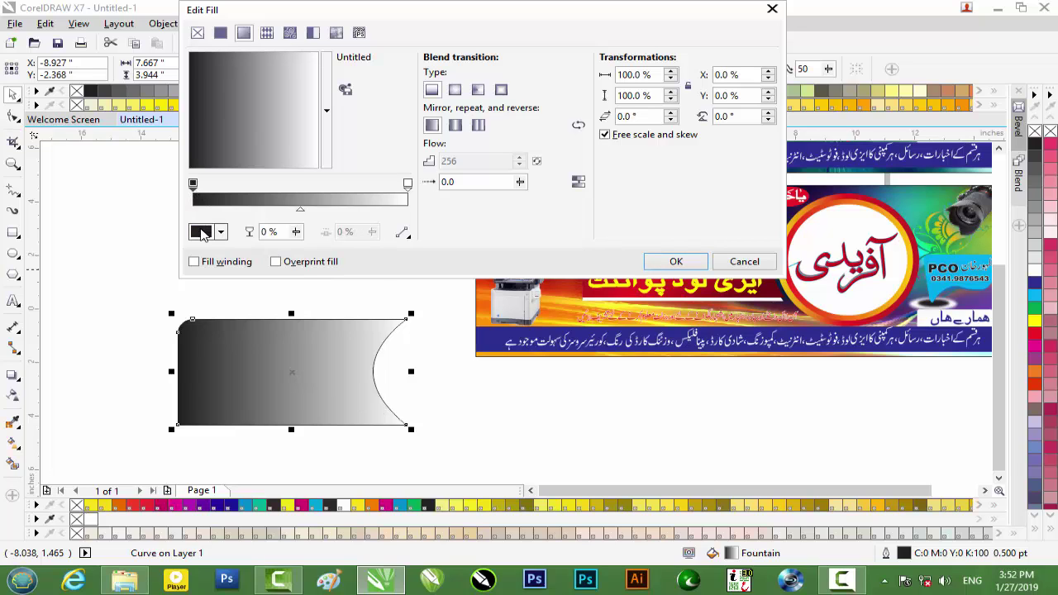
pyautogui.click(220, 232)
pyautogui.moveTo(307, 314); pyautogui.dragTo(311, 397)
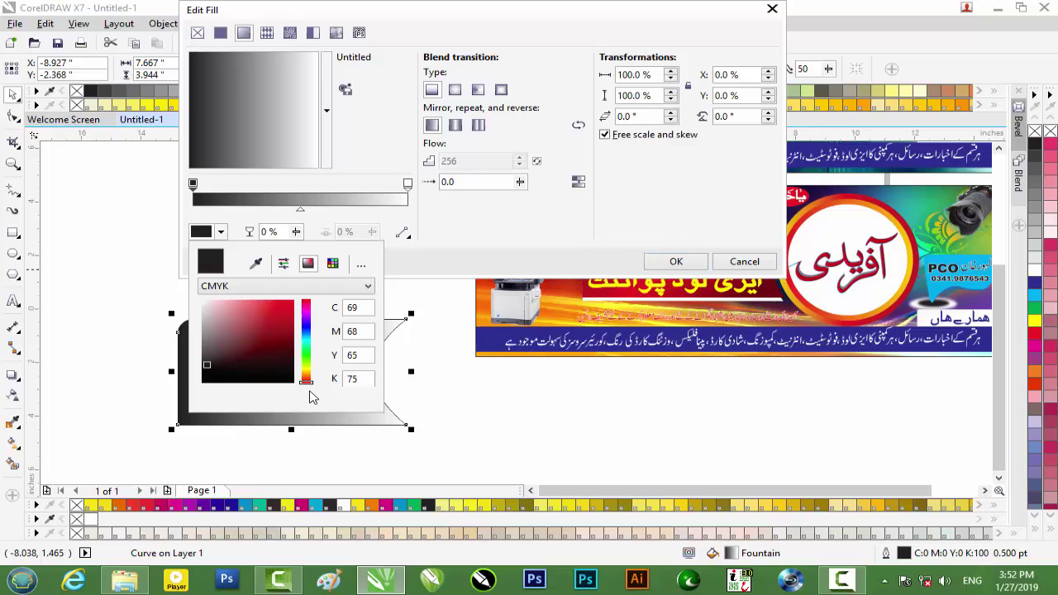
pyautogui.click(284, 320)
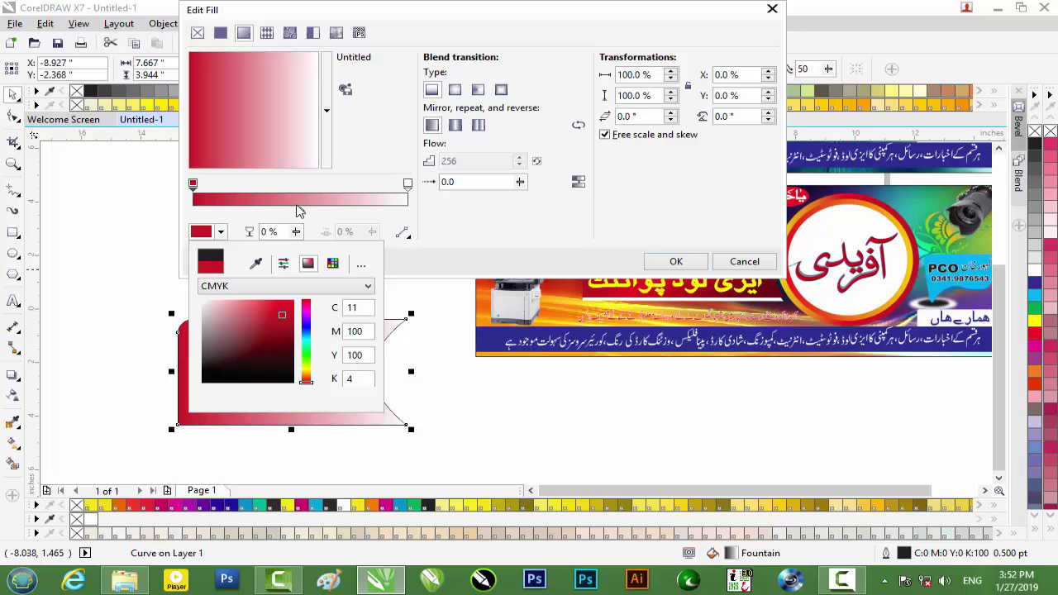
# Add a red colour node at about 40% of the gradient and make its end colour dark red.
pyautogui.click(194, 185)
pyautogui.doubleClick(196, 188)
pyautogui.moveTo(196, 187); pyautogui.dragTo(278, 188)
pyautogui.click(408, 184)
pyautogui.click(221, 231)
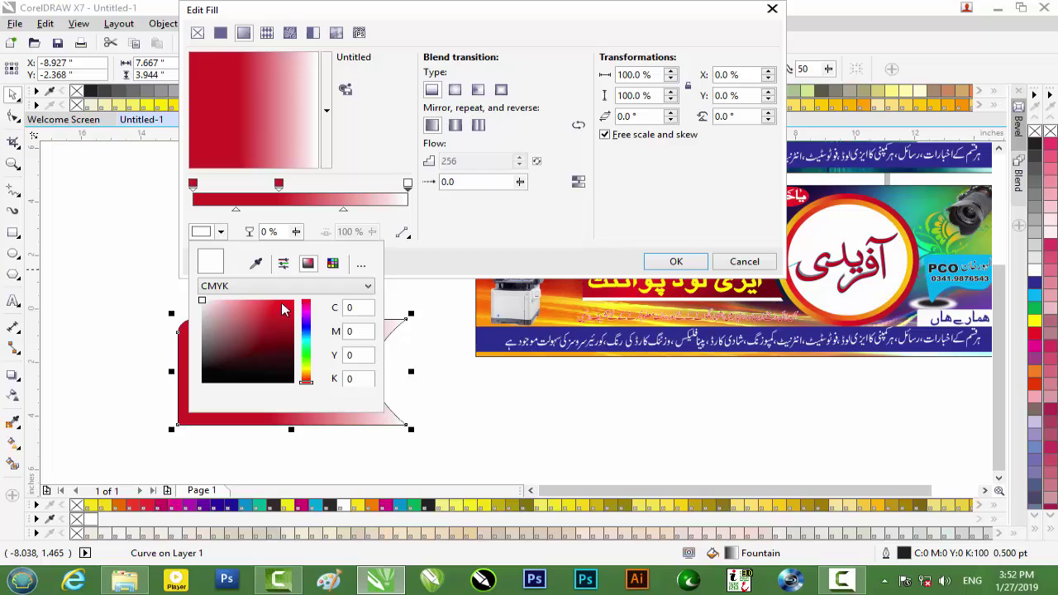
pyautogui.click(293, 342)
pyautogui.click(489, 227)
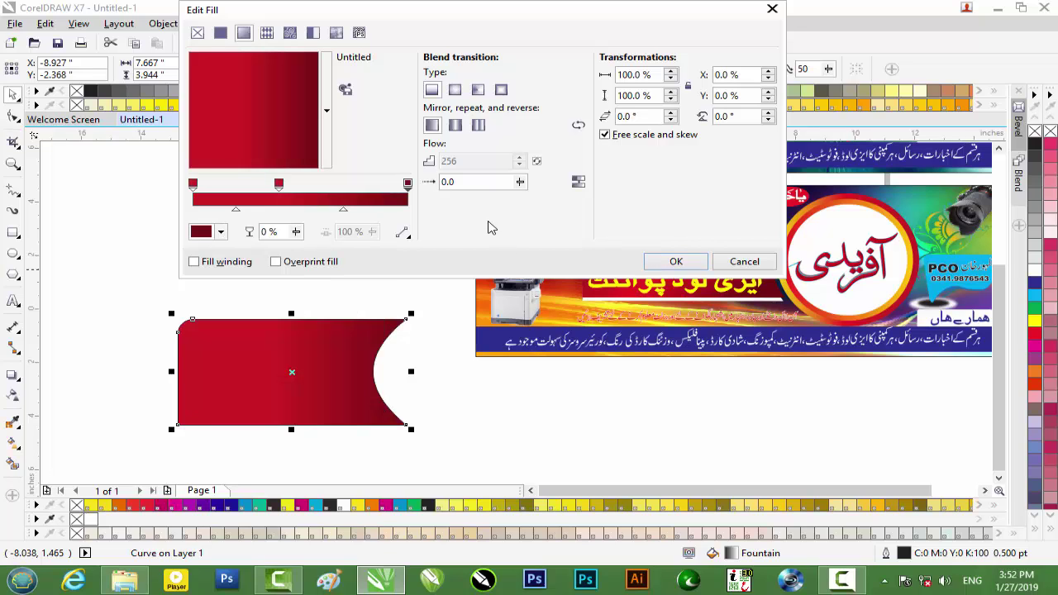
# Recolour the gradient's middle node to light red (C0 M77 Y53 K0) and shift the first midpoint to 50%.
pyautogui.click(280, 184)
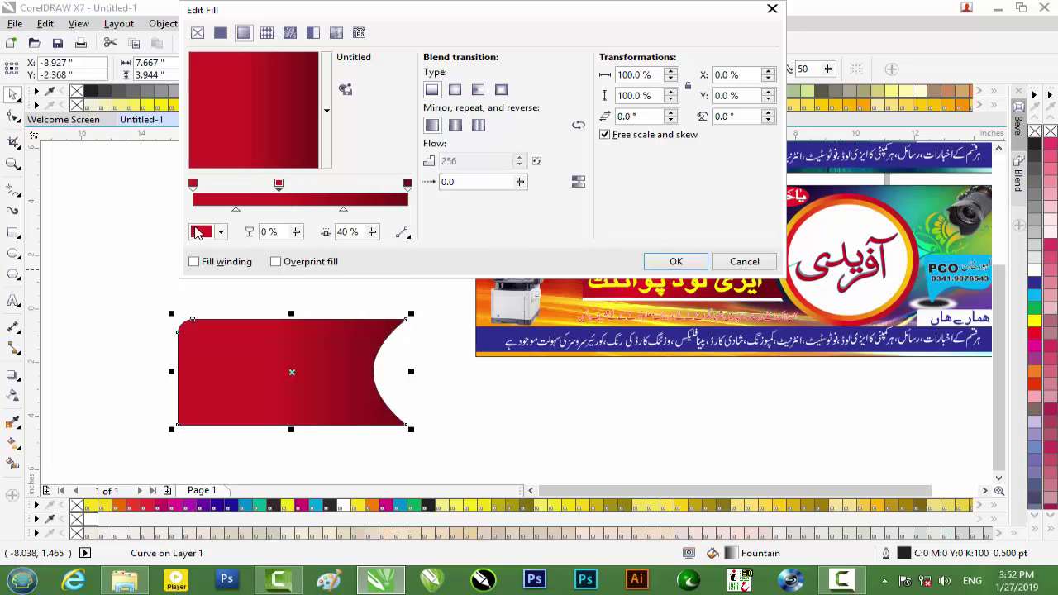
pyautogui.click(201, 232)
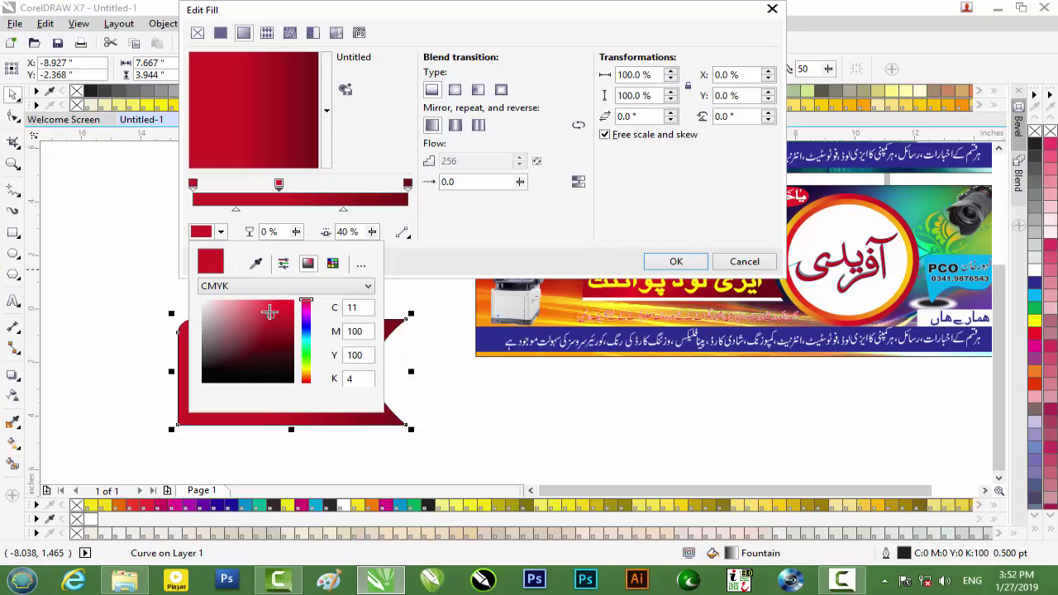
pyautogui.moveTo(253, 319)
pyautogui.mouseDown()
pyautogui.moveTo(257, 329)
pyautogui.moveTo(254, 306)
pyautogui.mouseUp()
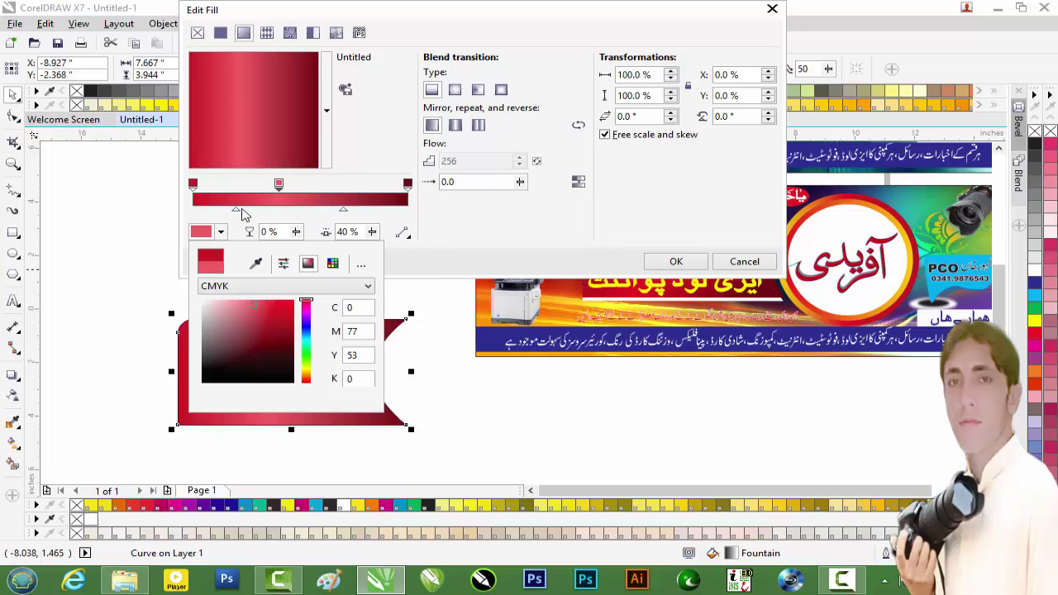
pyautogui.click(245, 214)
pyautogui.click(237, 212)
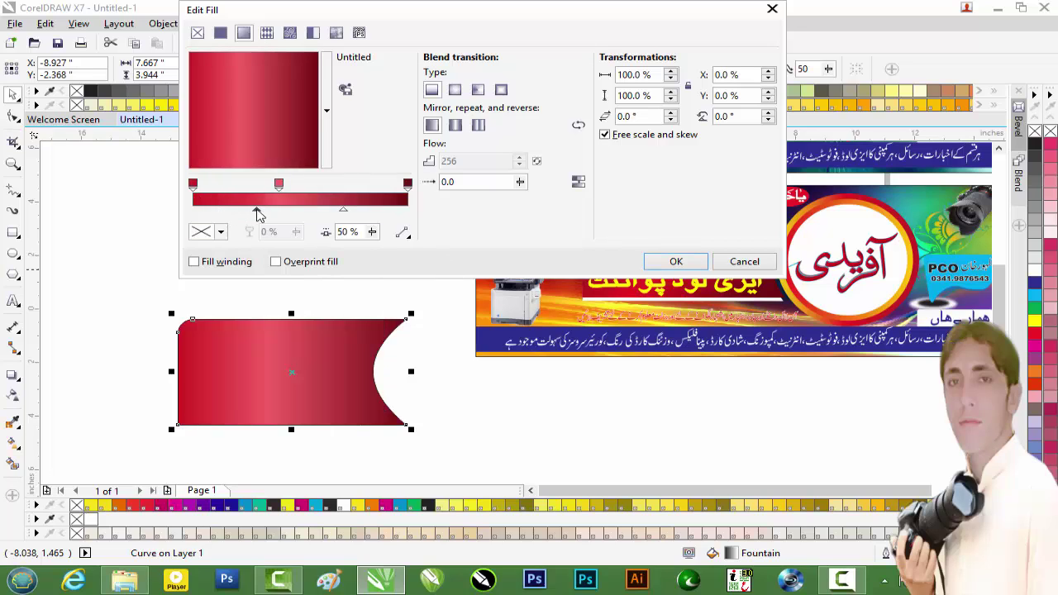
# Move the light red node to 53% and set the gradient's midpoints to 72% and 39%.
pyautogui.moveTo(279, 183); pyautogui.dragTo(306, 187)
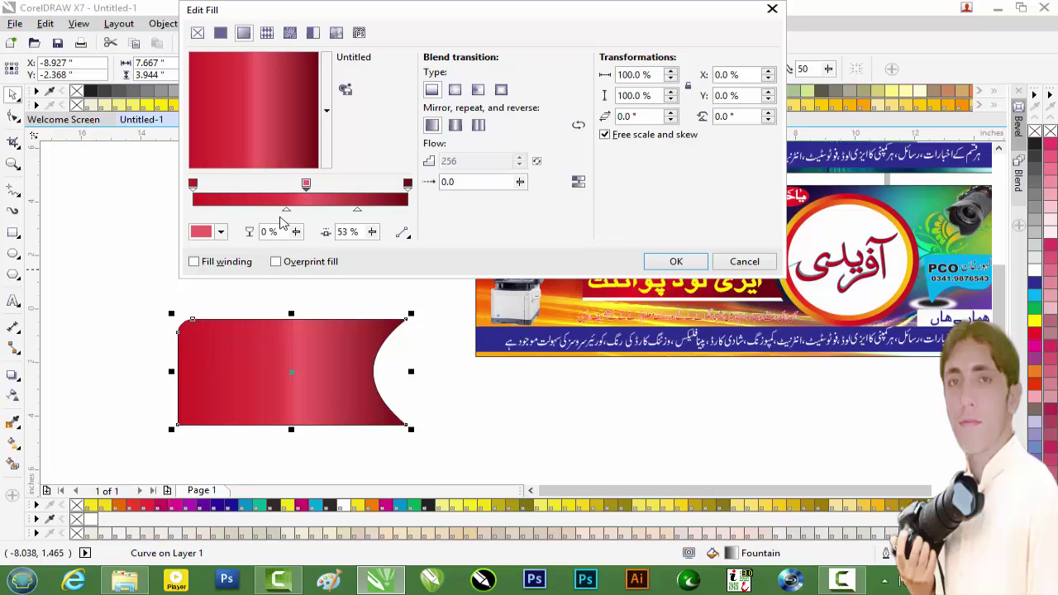
pyautogui.click(286, 210)
pyautogui.moveTo(275, 210); pyautogui.dragTo(275, 211)
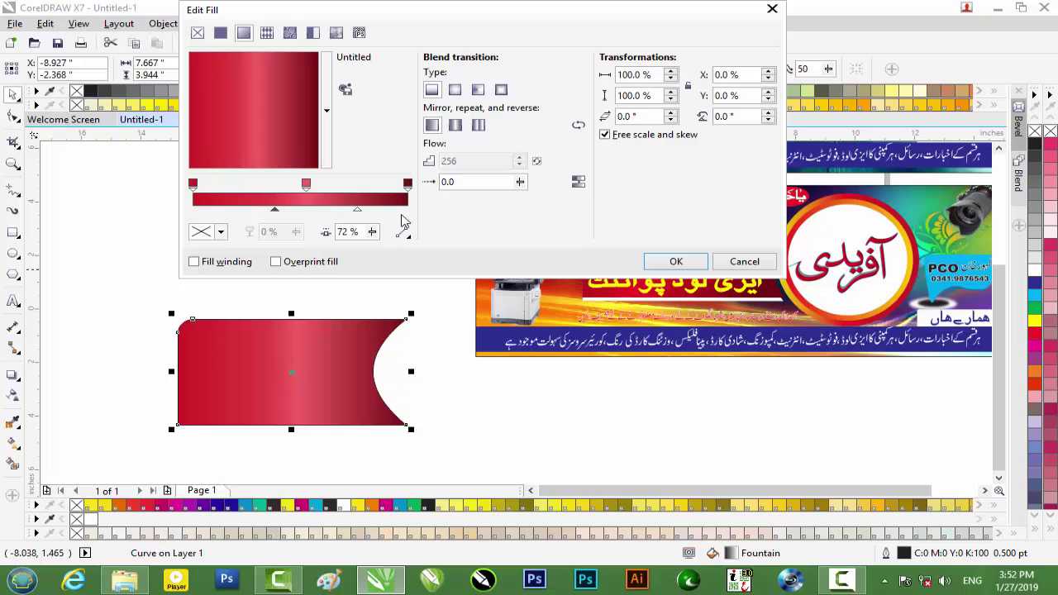
pyautogui.click(347, 214)
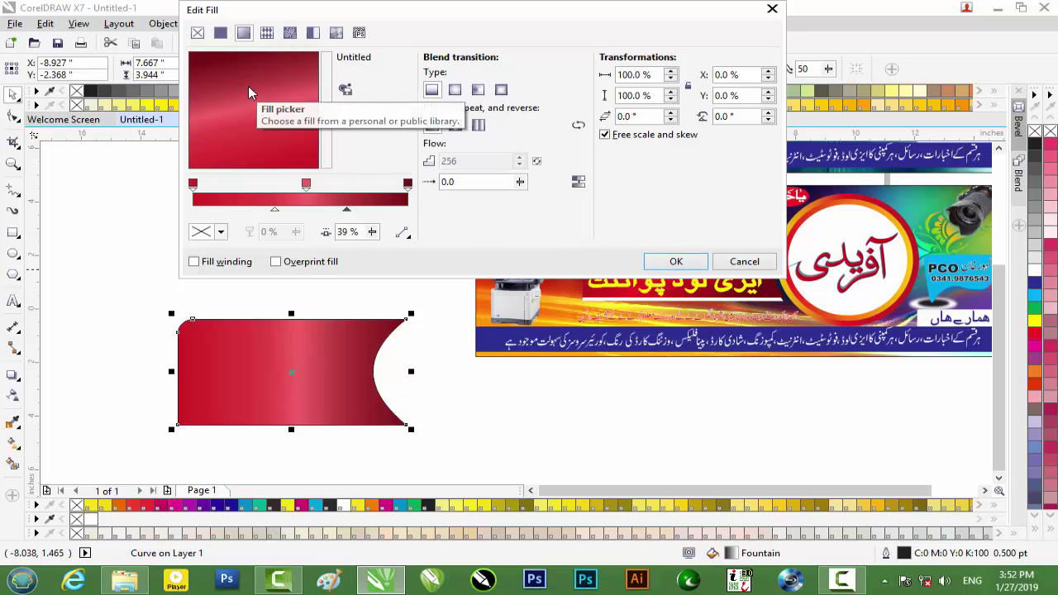
# Rotate the gradient to 122°, apply the fill to the panel and deselect it.
pyautogui.moveTo(234, 87); pyautogui.dragTo(354, 138)
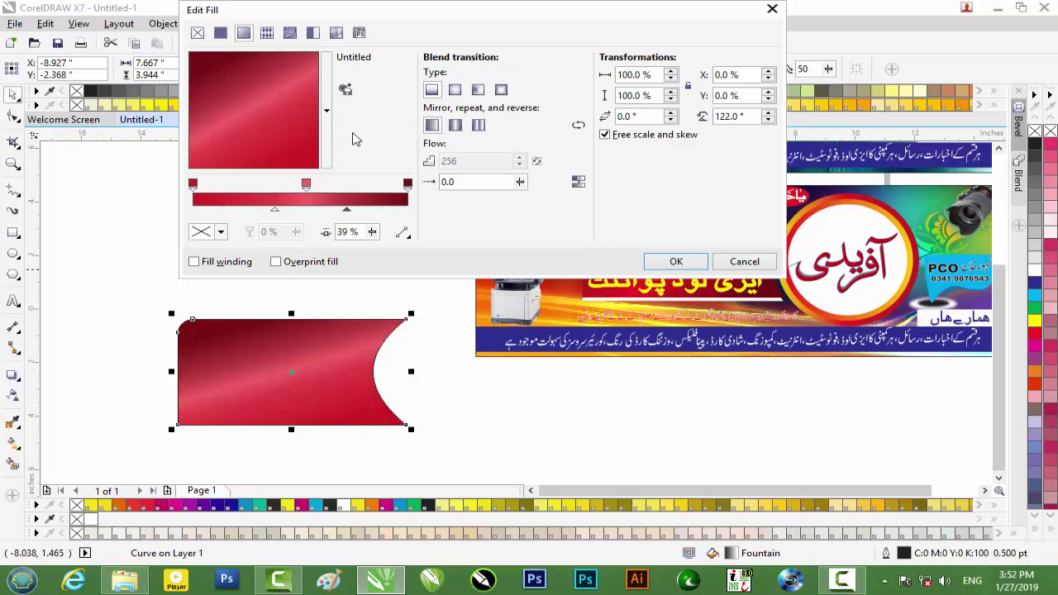
pyautogui.click(671, 261)
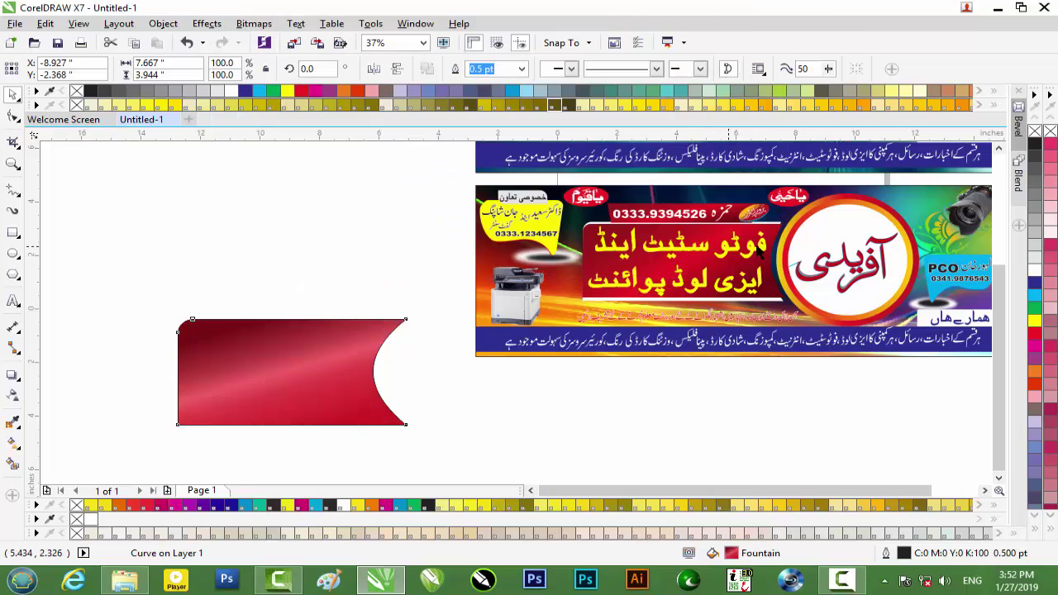
pyautogui.click(288, 270)
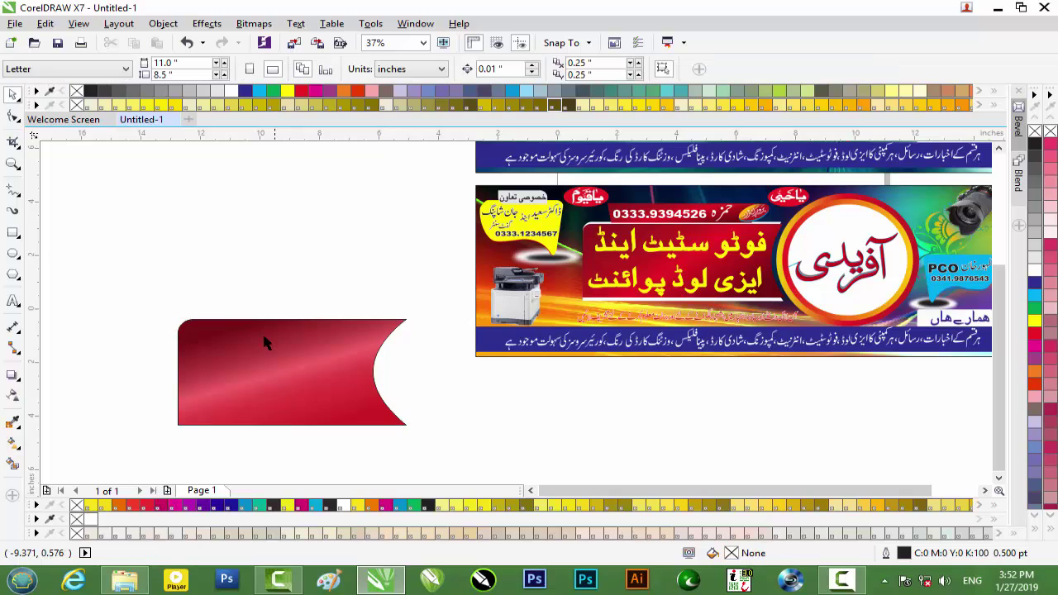
# Open the lower banner's PowerClip contents for editing and select its abstract background image.
pyautogui.scroll(-2, 265, 341)
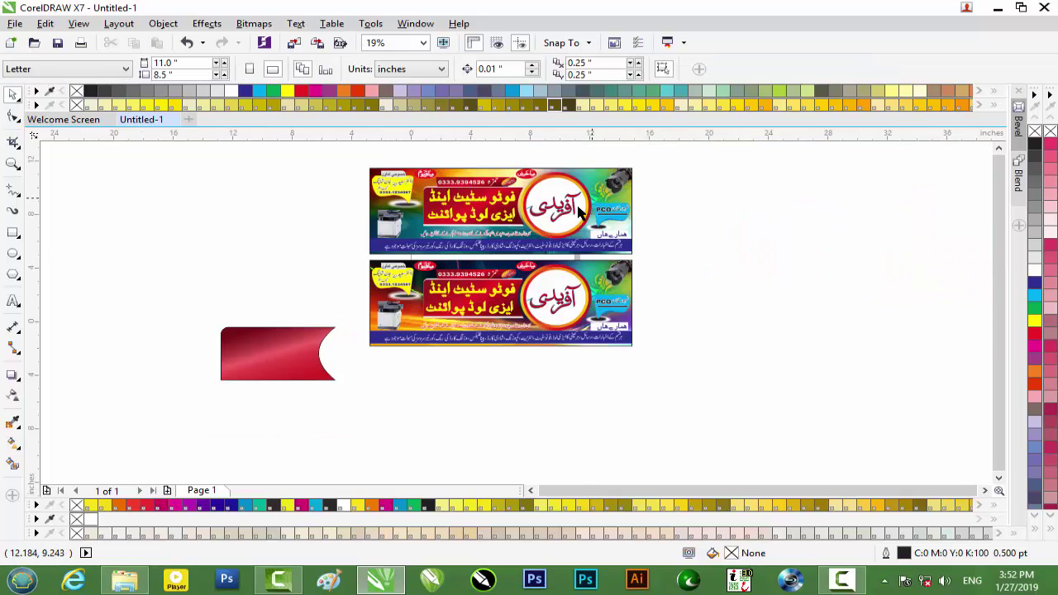
pyautogui.scroll(2, 407, 315)
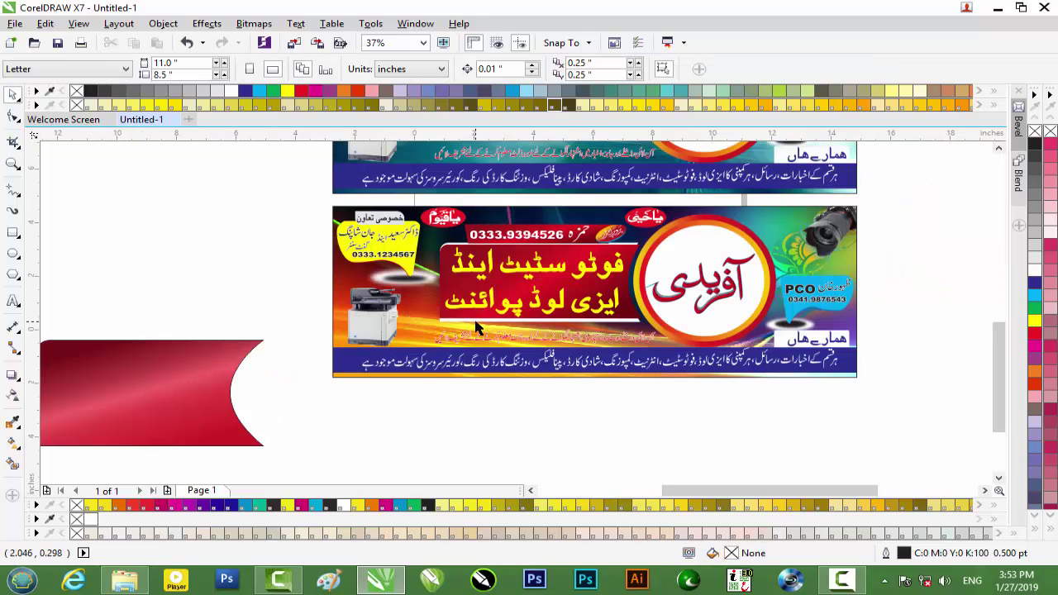
pyautogui.scroll(2, 476, 328)
pyautogui.click(306, 289)
pyautogui.click(366, 294)
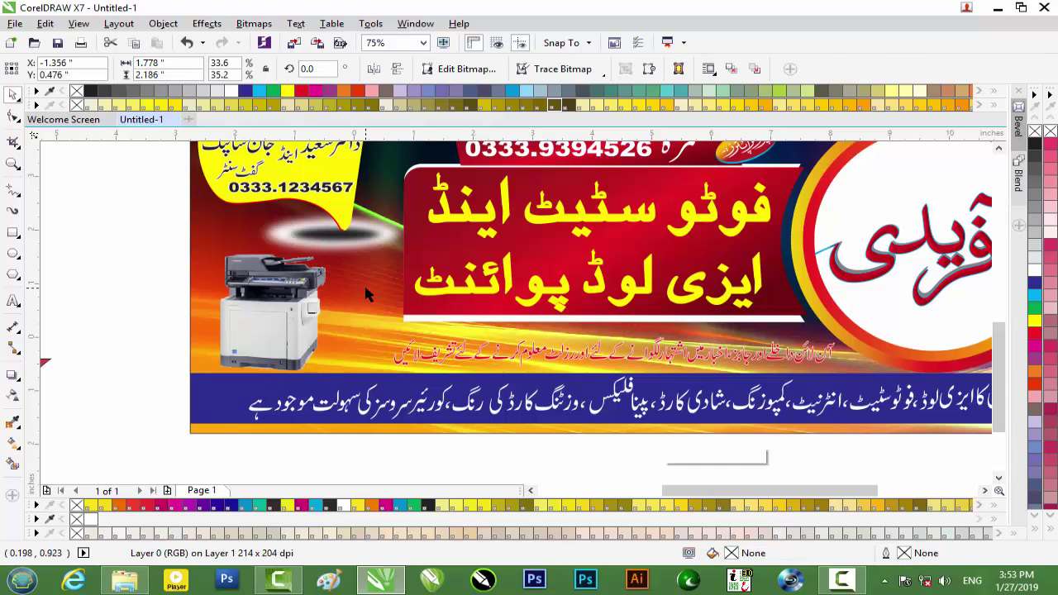
pyautogui.click(671, 455)
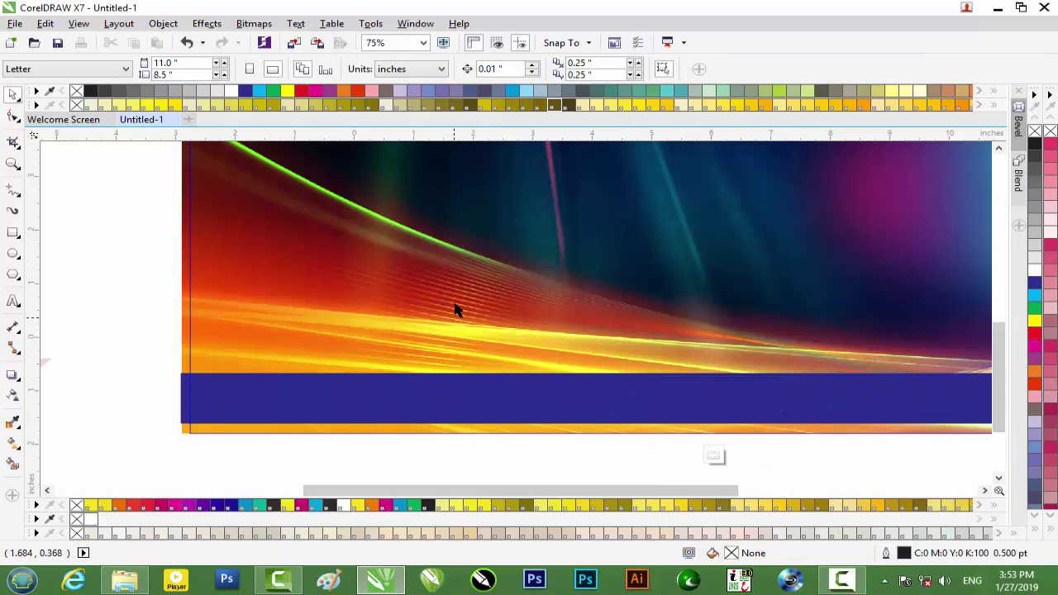
pyautogui.click(455, 305)
pyautogui.scroll(-2, 455, 304)
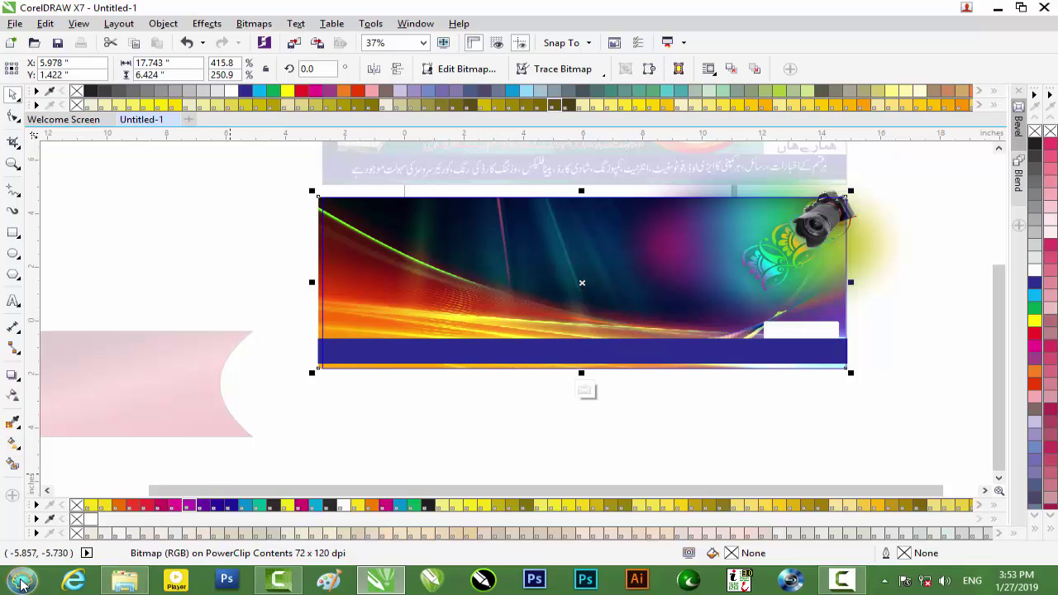
# Import a red, yellow and green wallpaper from H:\Wallpaper\simple baground\abstract-multicolor in File Explorer into the lower banner's PowerClip contents.
pyautogui.rightClick(23, 581)
pyautogui.click(95, 481)
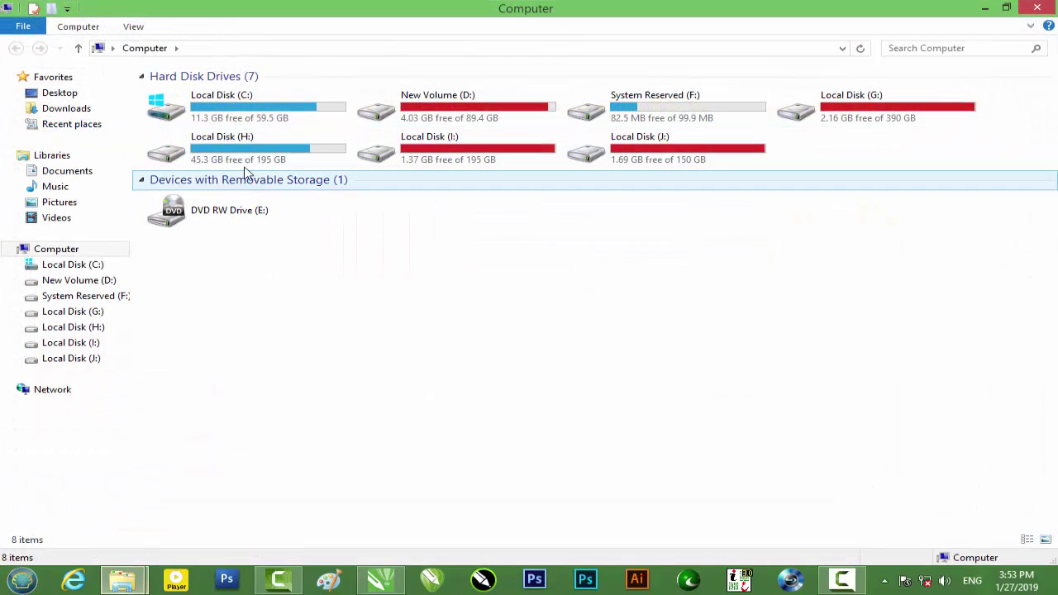
pyautogui.doubleClick(254, 161)
pyautogui.doubleClick(679, 375)
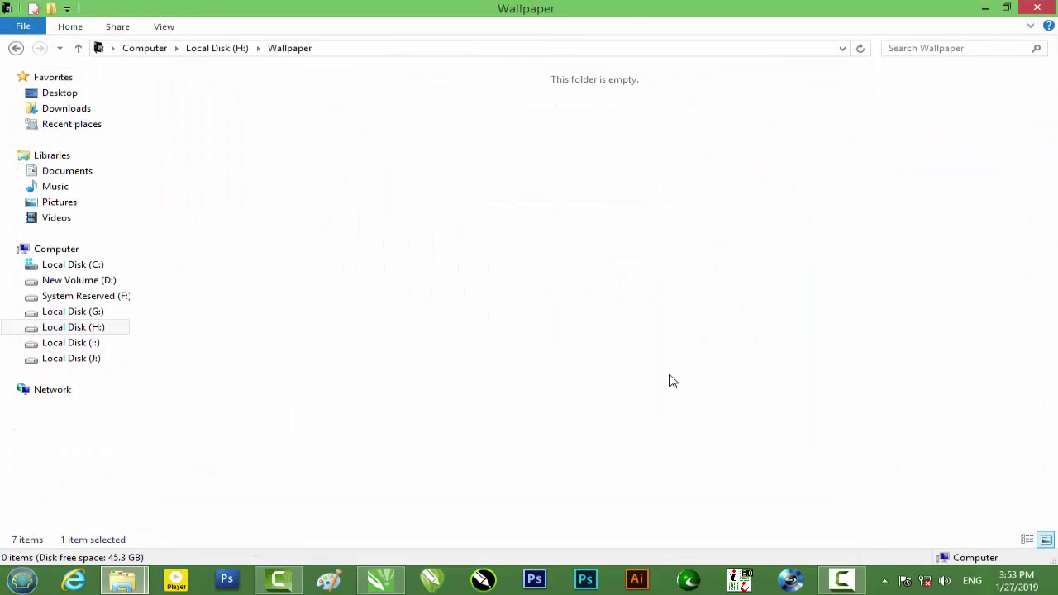
pyautogui.scroll(-5, 667, 377)
pyautogui.doubleClick(898, 153)
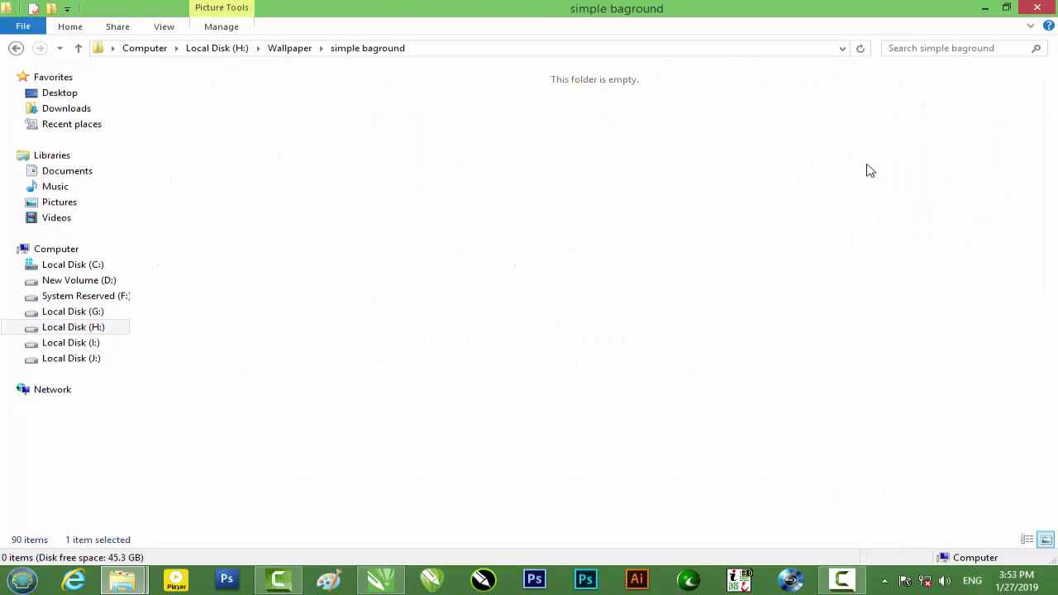
pyautogui.doubleClick(281, 142)
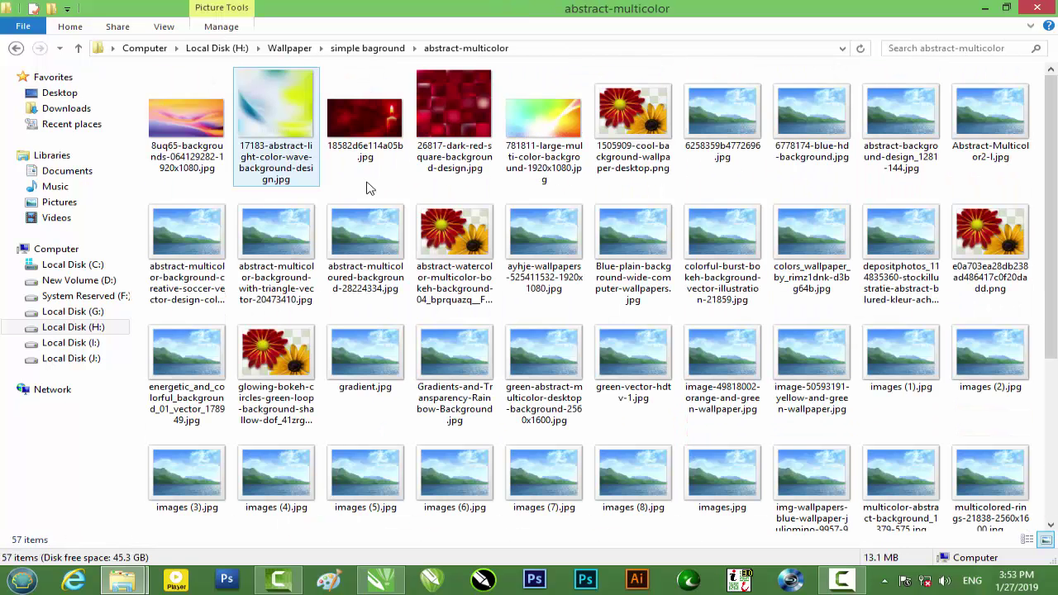
pyautogui.moveTo(727, 358); pyautogui.dragTo(584, 400)
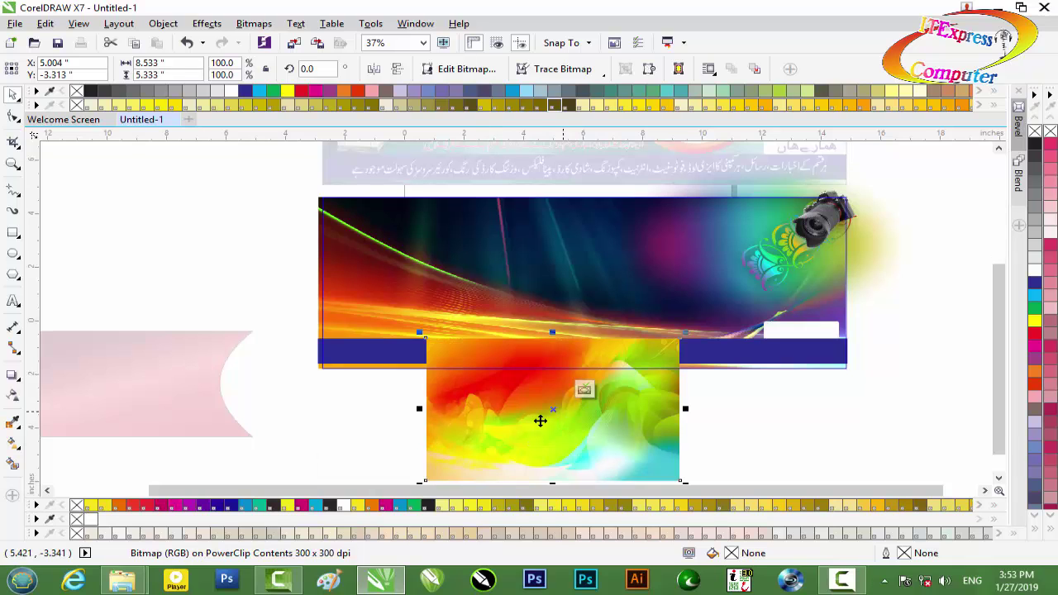
# Move the imported wallpaper over the lower banner and stretch it to about 17.72 by 7.07 inches so it covers the whole banner.
pyautogui.rightClick(540, 421)
pyautogui.press('Escape')
pyautogui.moveTo(521, 414); pyautogui.dragTo(415, 274)
pyautogui.moveTo(576, 342); pyautogui.dragTo(768, 377)
pyautogui.moveTo(634, 283); pyautogui.dragTo(851, 294)
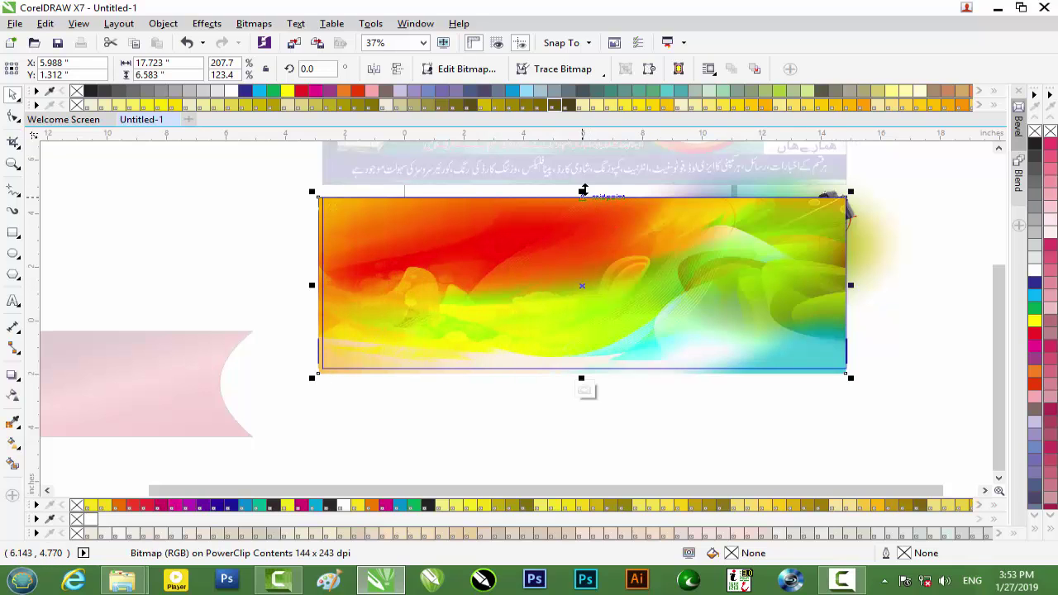
pyautogui.moveTo(582, 189); pyautogui.dragTo(582, 179)
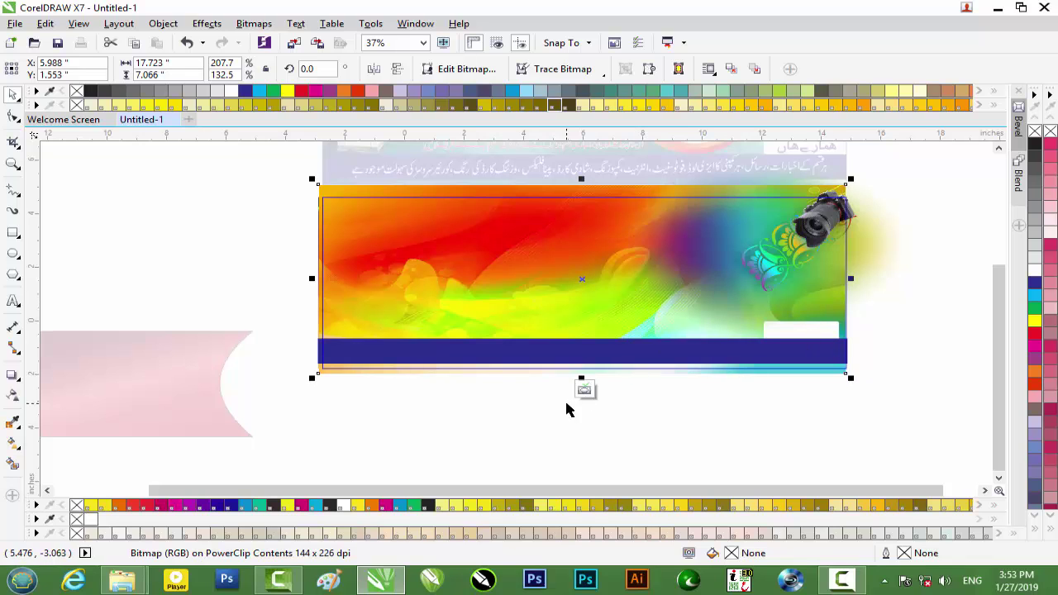
# Send the wallpaper behind the lower banner's other PowerClip contents and finish editing the PowerClip.
pyautogui.click(708, 421)
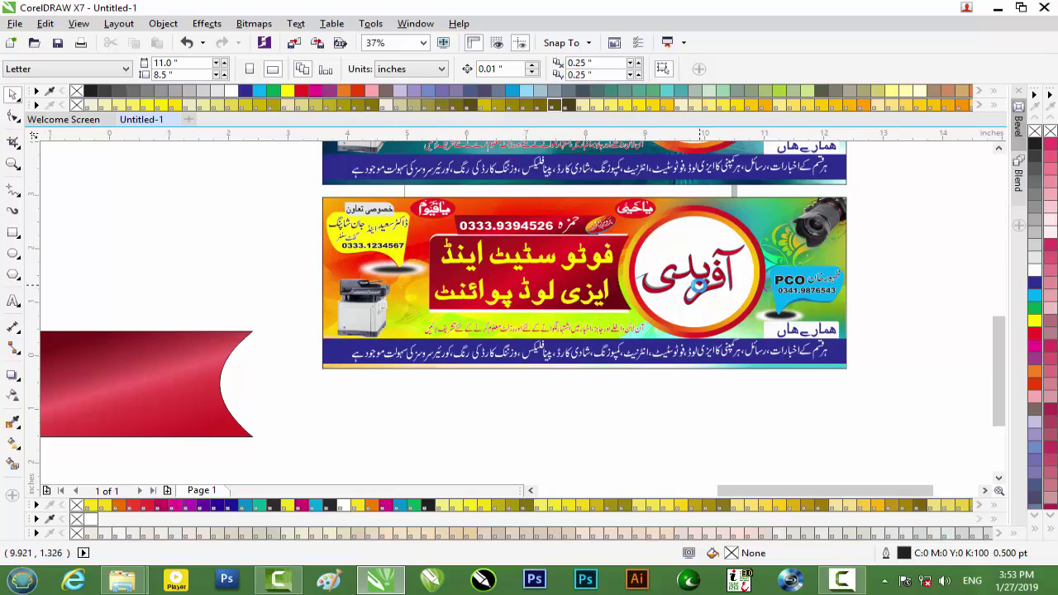
pyautogui.scroll(2, 434, 293)
pyautogui.scroll(-2, 434, 293)
pyautogui.scroll(-2, 433, 294)
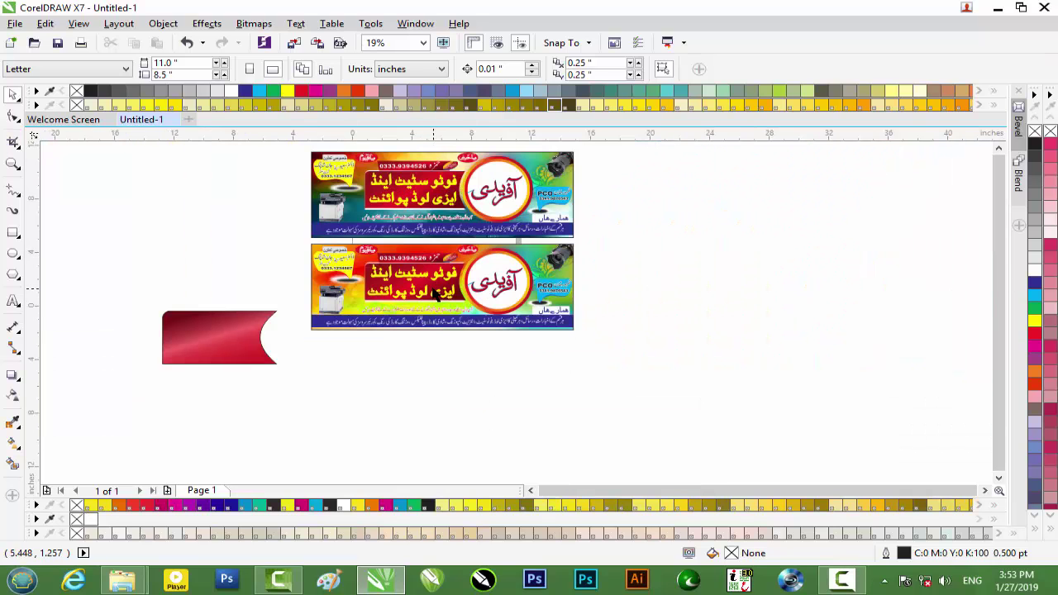
# Examine the banner files in the Afridi Banner Design In CorelDraw Urdu Hindi- folder in File Explorer and minimise the open windows.
pyautogui.click(997, 7)
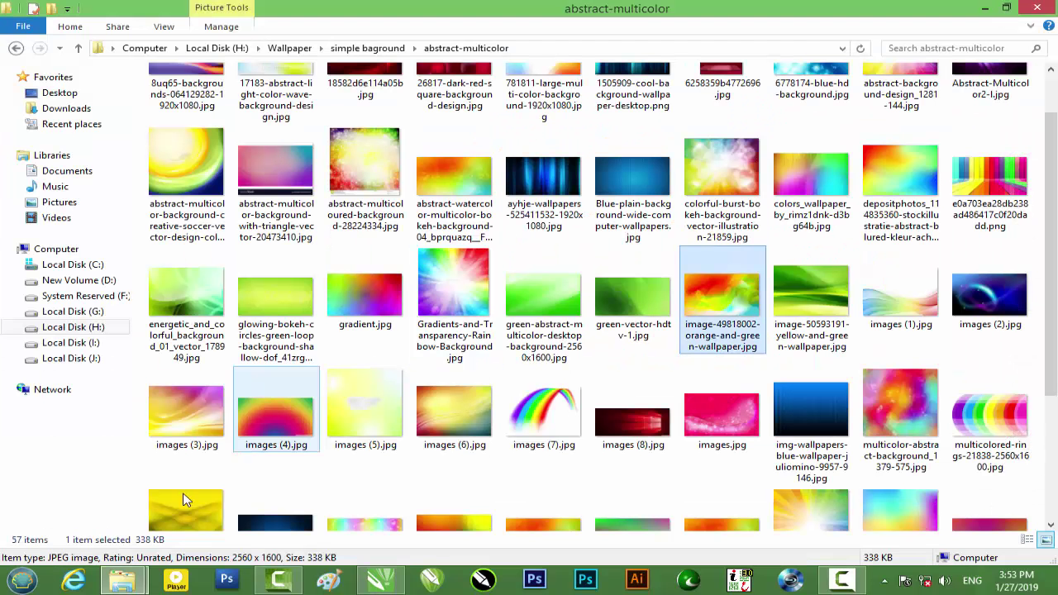
pyautogui.moveTo(137, 576)
pyautogui.click(110, 495)
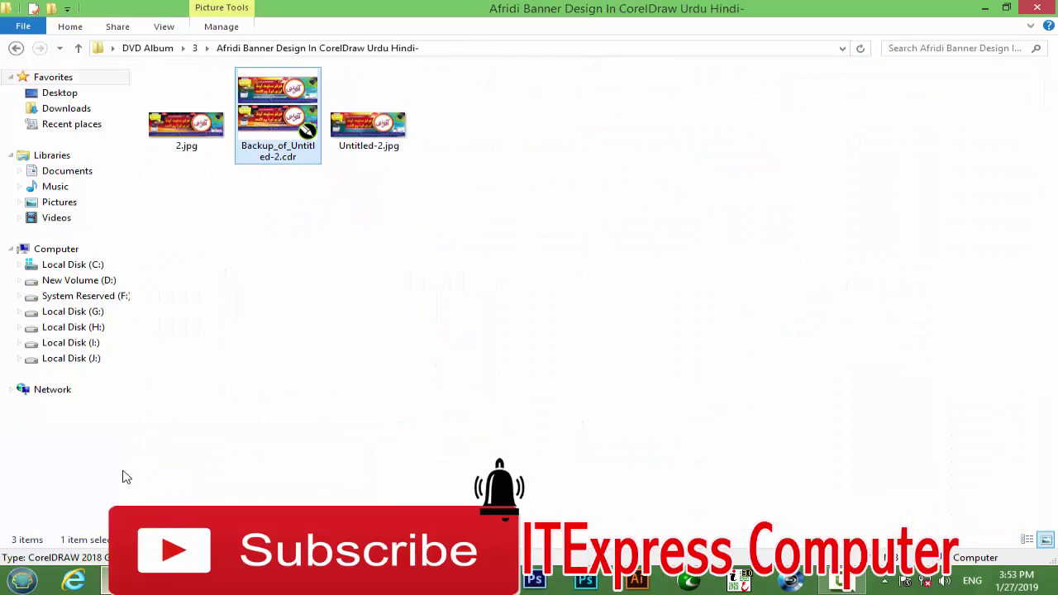
pyautogui.moveTo(418, 205); pyautogui.dragTo(226, 182)
pyautogui.click(189, 160)
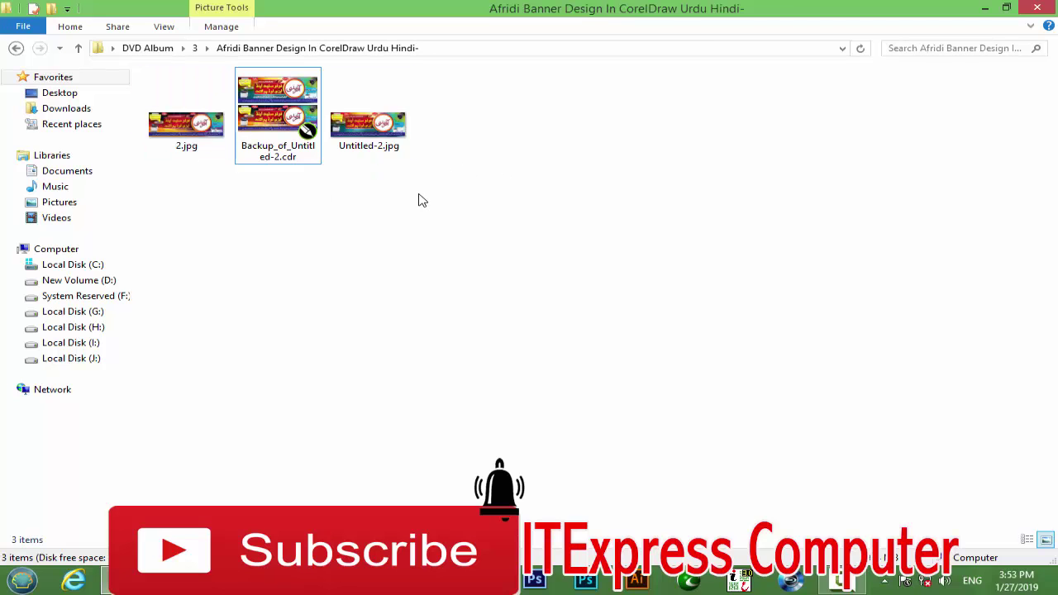
pyautogui.moveTo(404, 202); pyautogui.dragTo(172, 68)
pyautogui.click(305, 229)
pyautogui.click(989, 8)
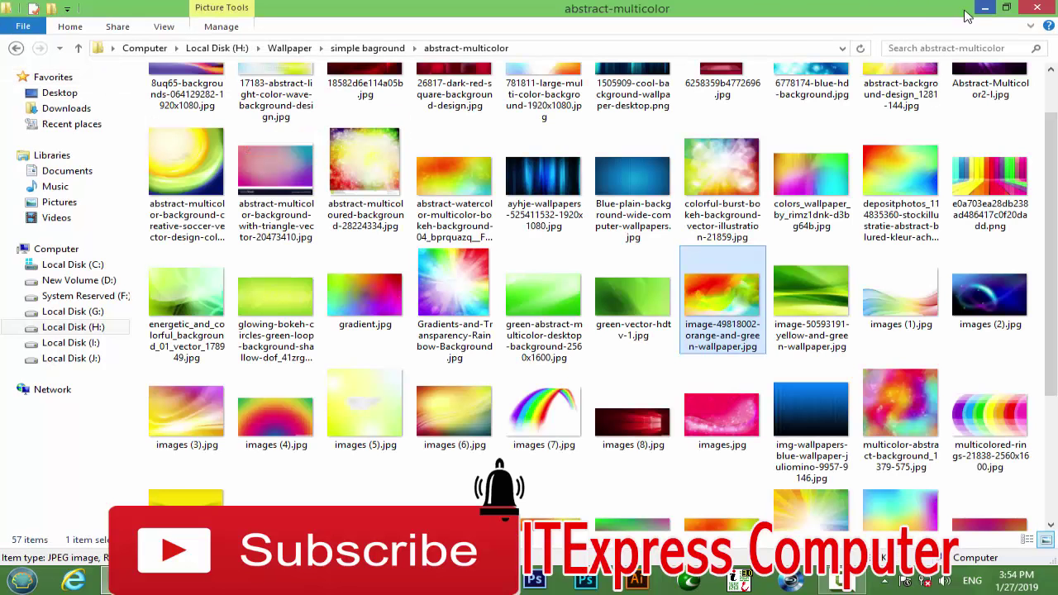
pyautogui.click(987, 7)
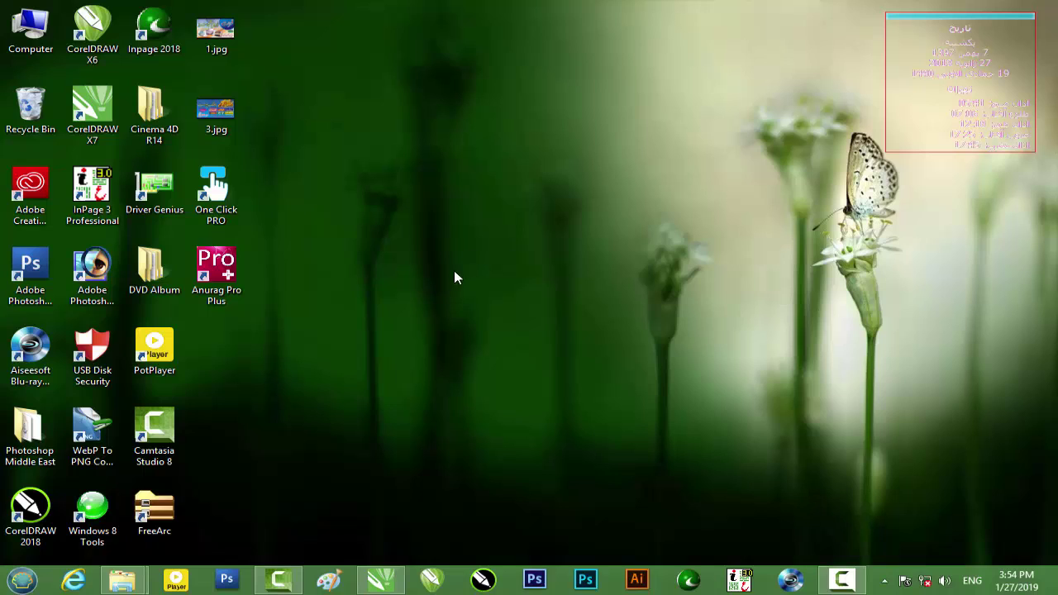